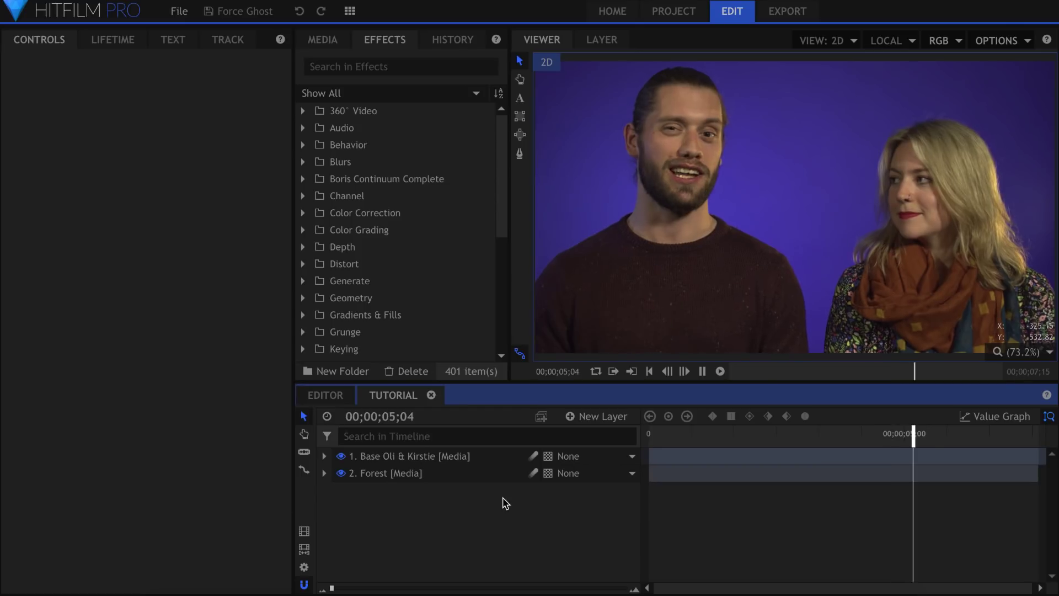
# Step: Rewind the timeline and apply Vignette Exposure to the actors' footage on layer 1
pyautogui.press('space')
pyautogui.press('Home')
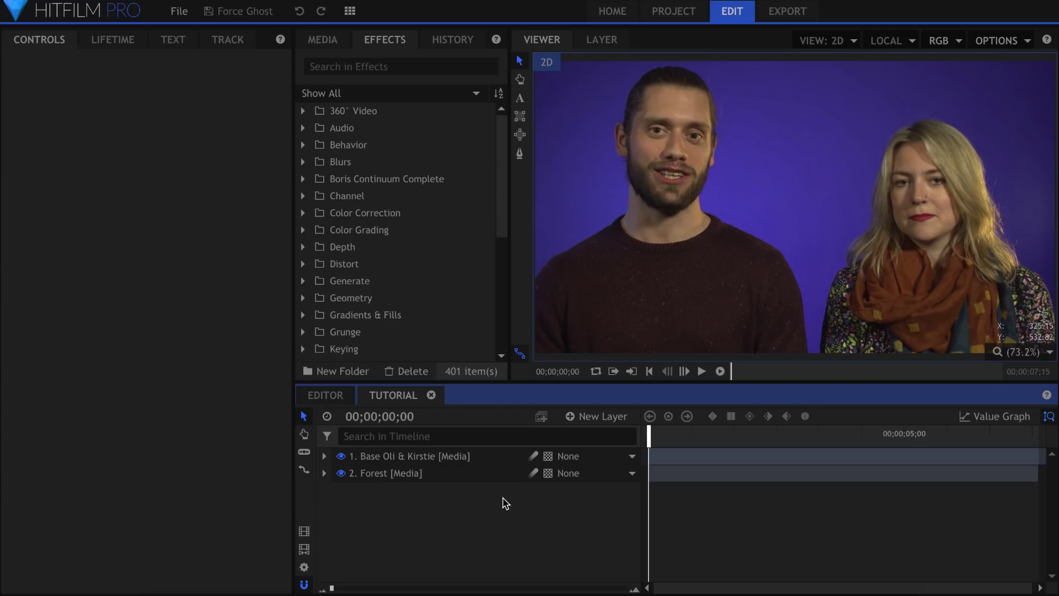
pyautogui.click(469, 70)
pyautogui.write('vignette')
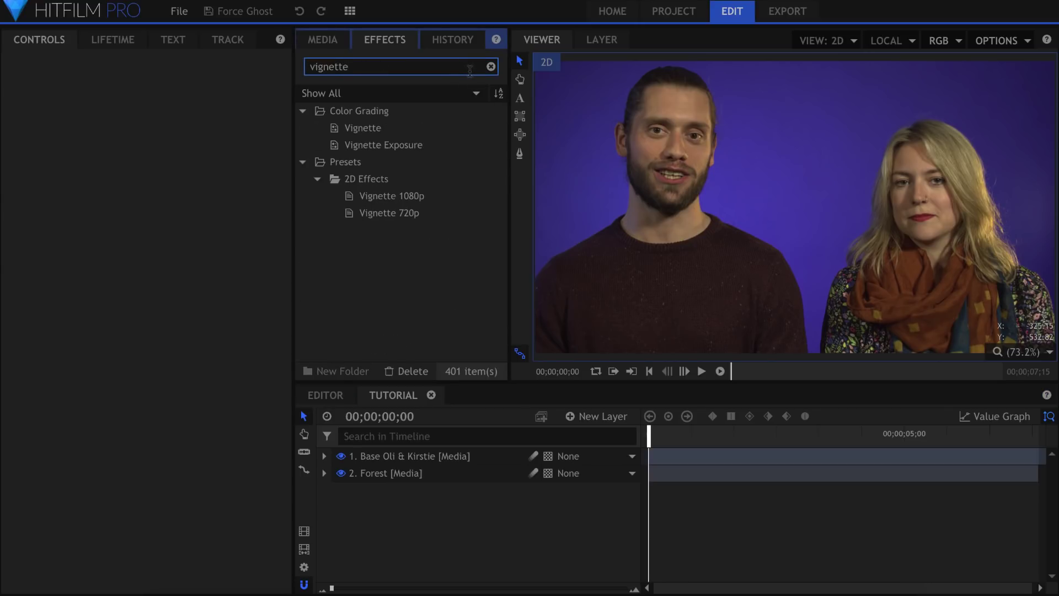
pyautogui.moveTo(429, 143); pyautogui.dragTo(433, 457)
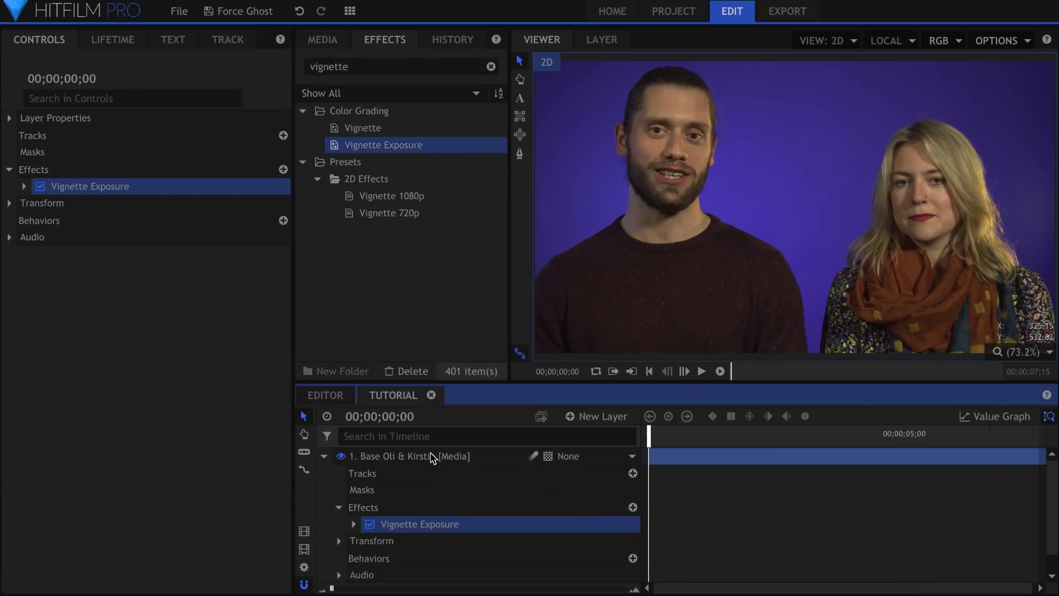
# Step: Set the Vignette Exposure Amount to 65 and filter the effects library for 'chroma'
pyautogui.click(24, 186)
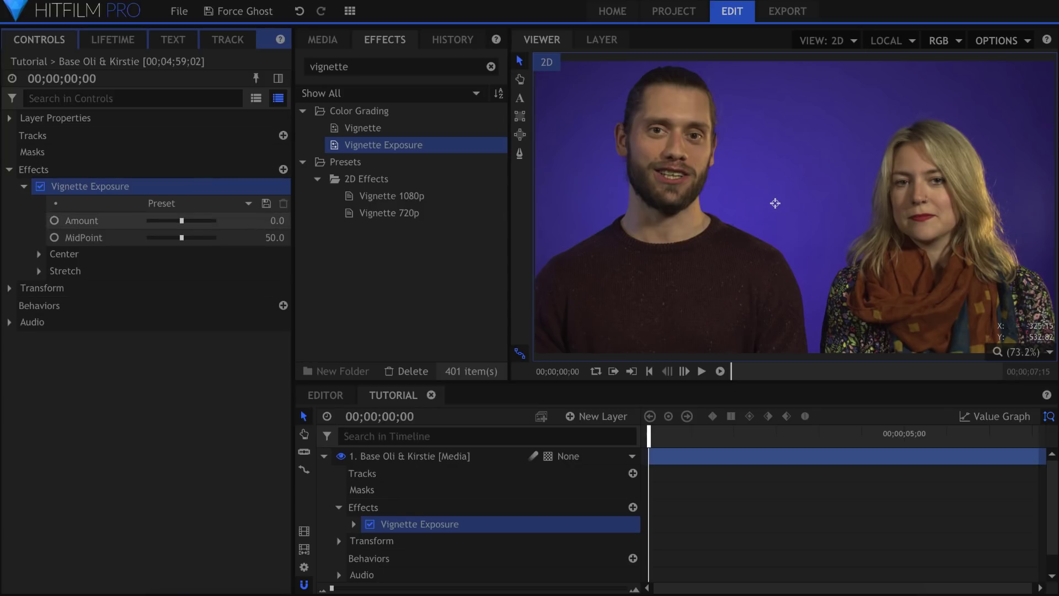
pyautogui.moveTo(274, 220)
pyautogui.mouseDown()
pyautogui.moveTo(284, 220)
pyautogui.moveTo(272, 220)
pyautogui.mouseUp()
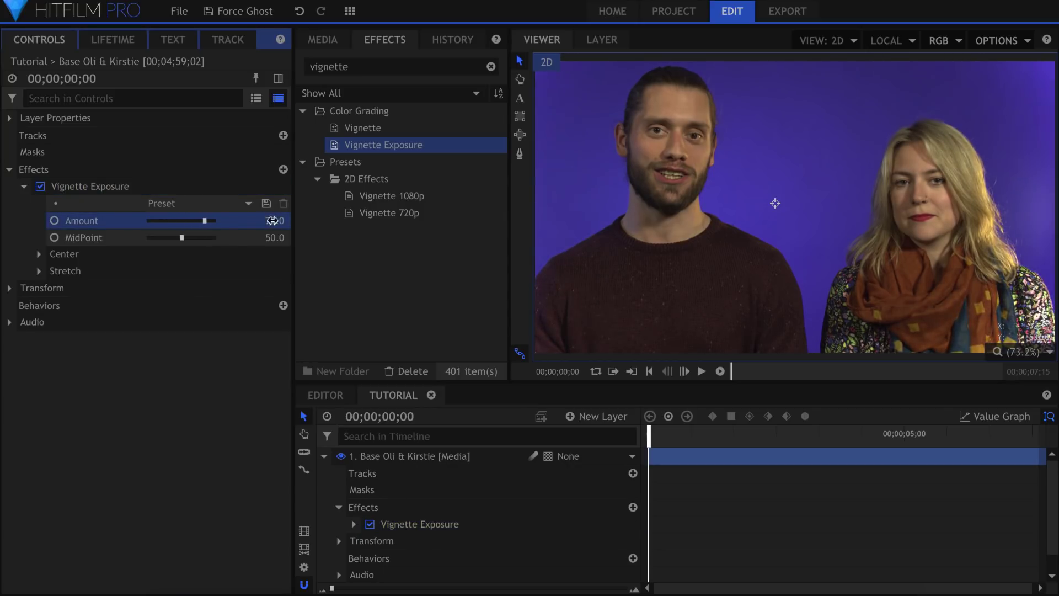
pyautogui.click(272, 220)
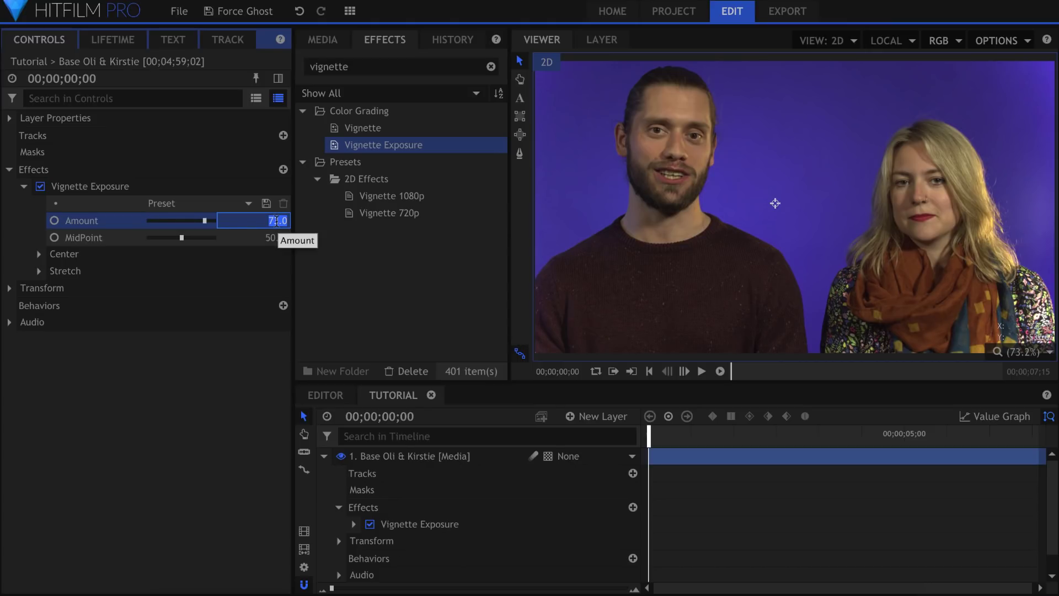
pyautogui.write('60')
pyautogui.press('Return')
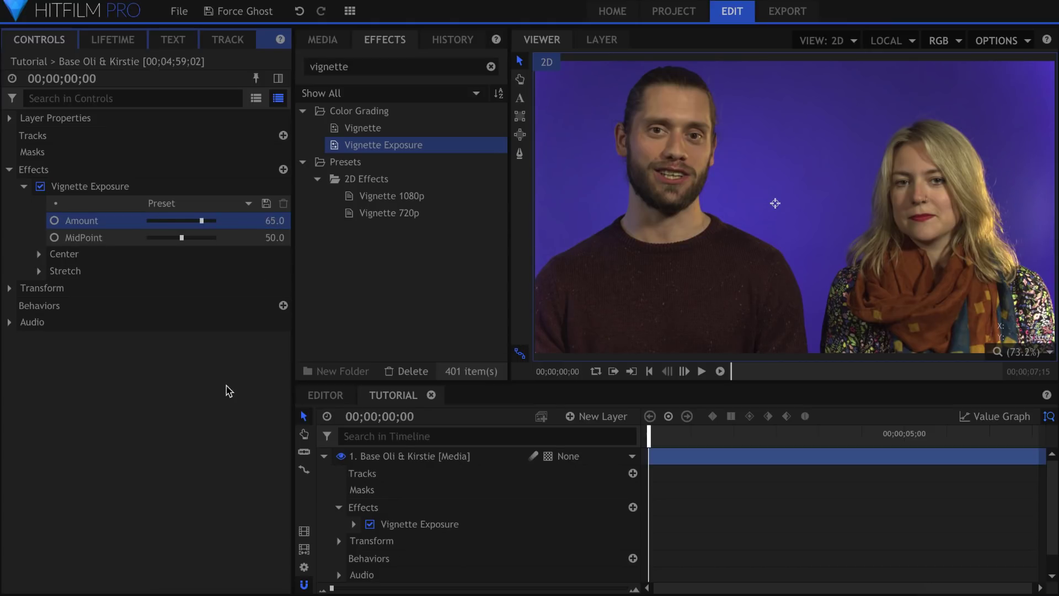
pyautogui.click(373, 67)
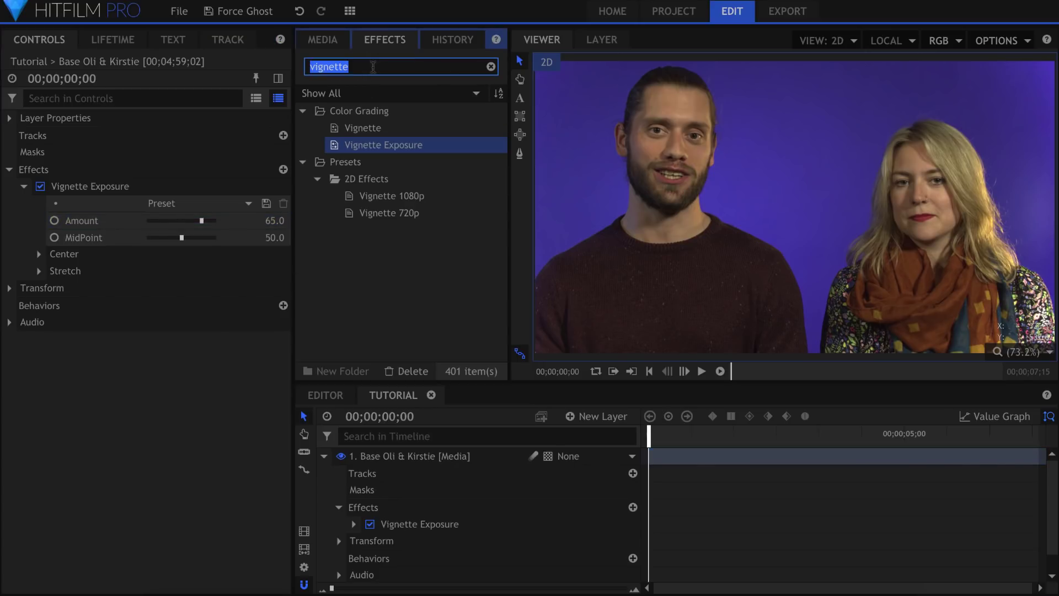
pyautogui.write('chroma')
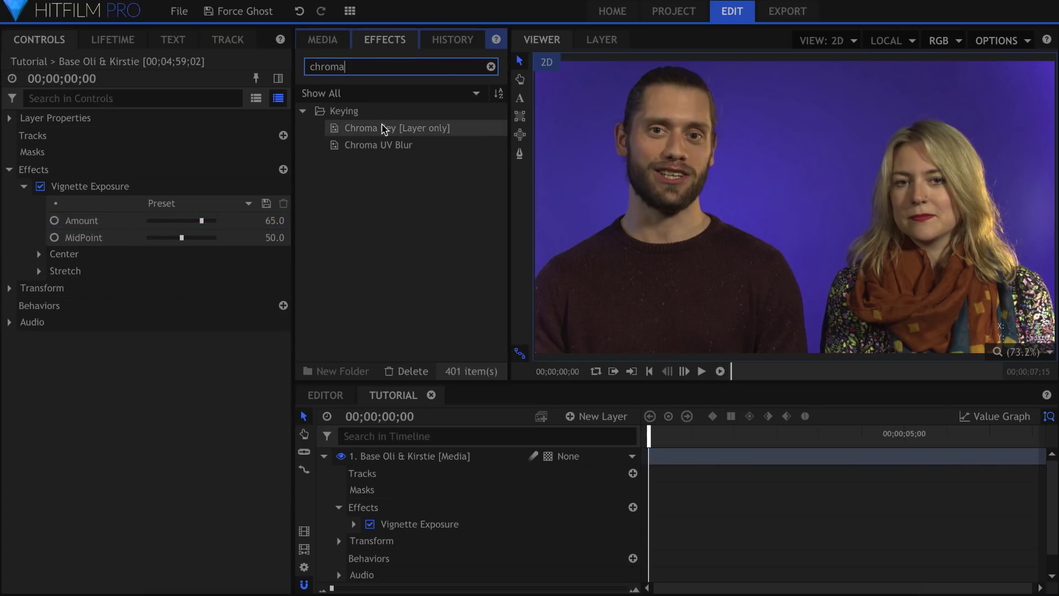
# Step: Apply Chroma Key, sample the backdrop colour, and switch the view to Matte
pyautogui.moveTo(384, 129); pyautogui.dragTo(61, 252)
pyautogui.click(24, 187)
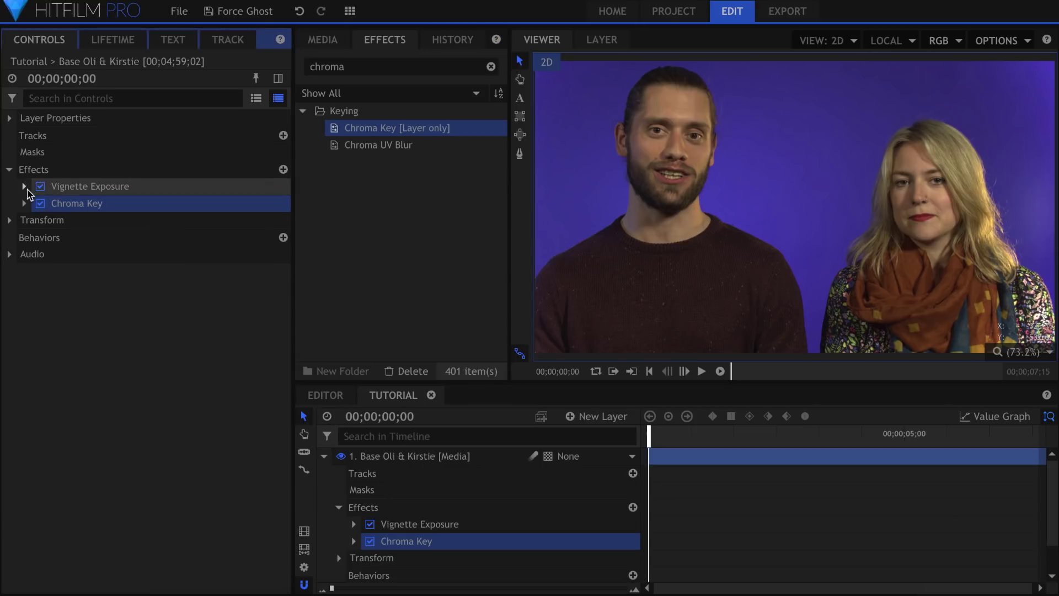
pyautogui.click(23, 204)
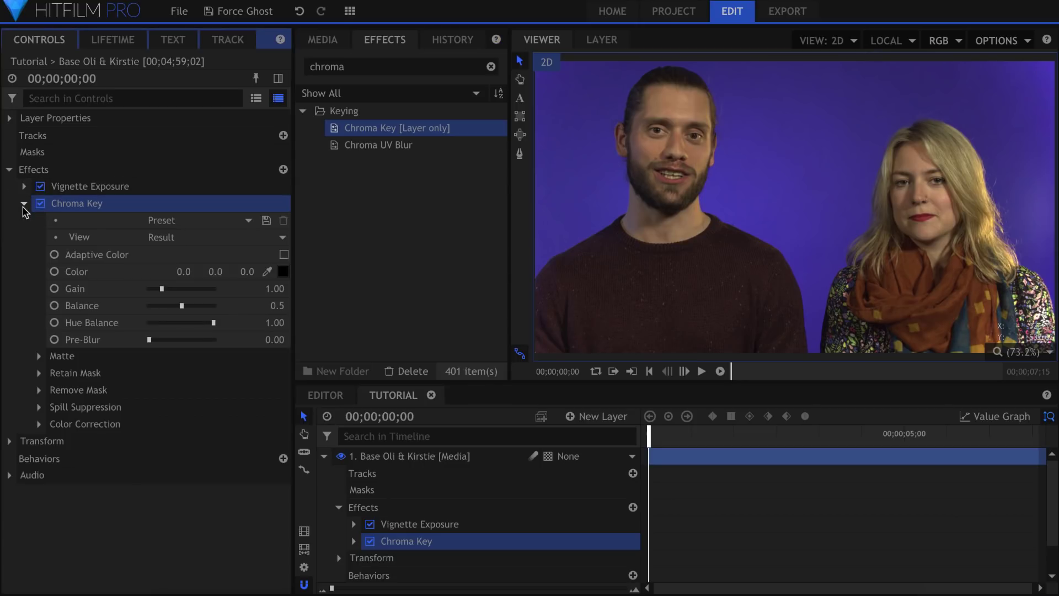
pyautogui.click(267, 271)
pyautogui.click(851, 165)
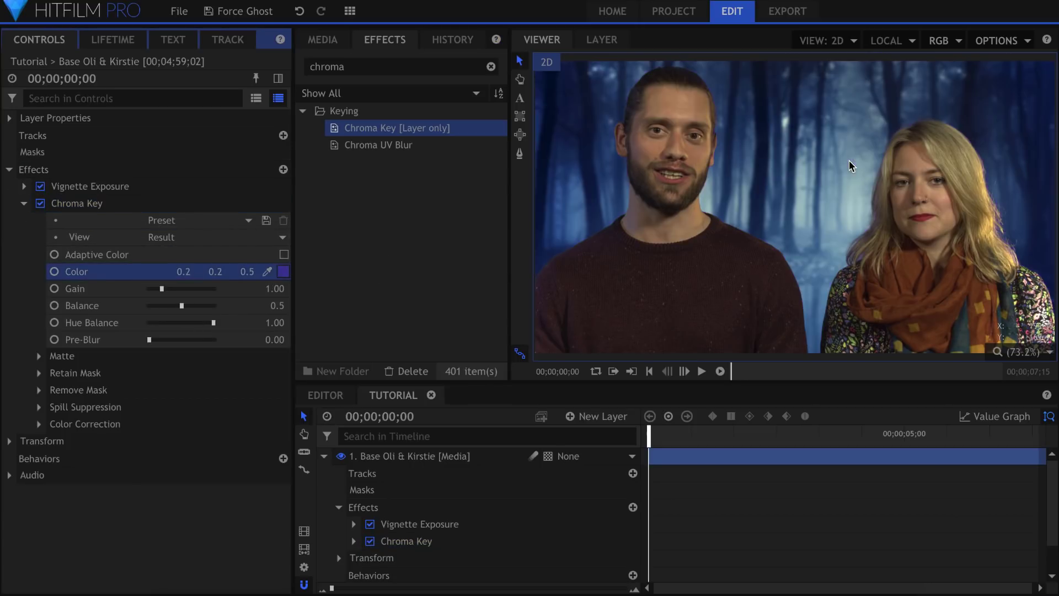
pyautogui.click(200, 239)
pyautogui.click(200, 252)
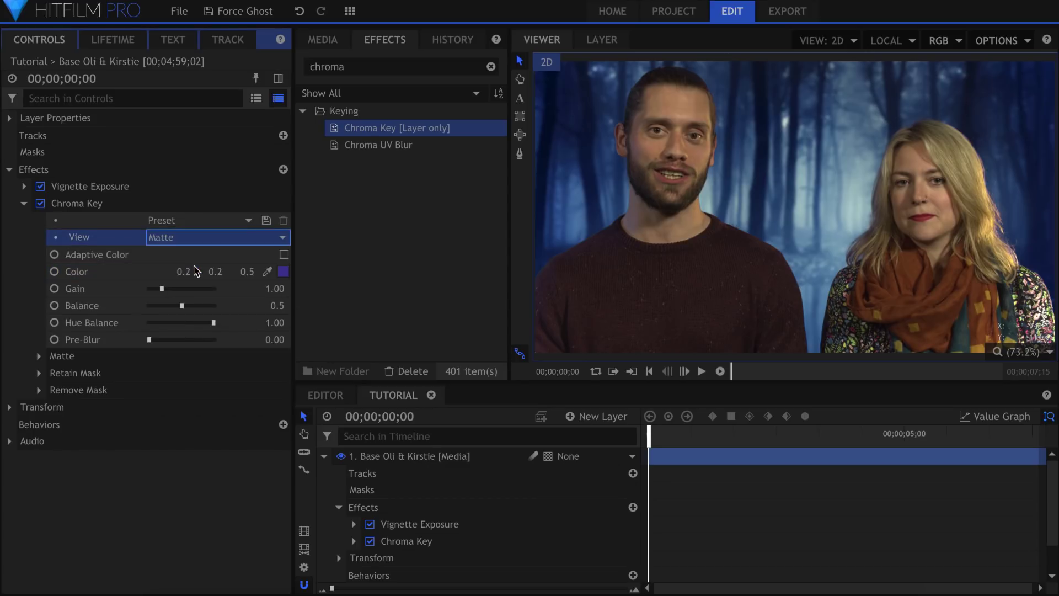
# Step: Refine the key with Gain 1.65, lower clip, Erode -2 and Softness 8, then view Result
pyautogui.moveTo(162, 288); pyautogui.dragTo(170, 289)
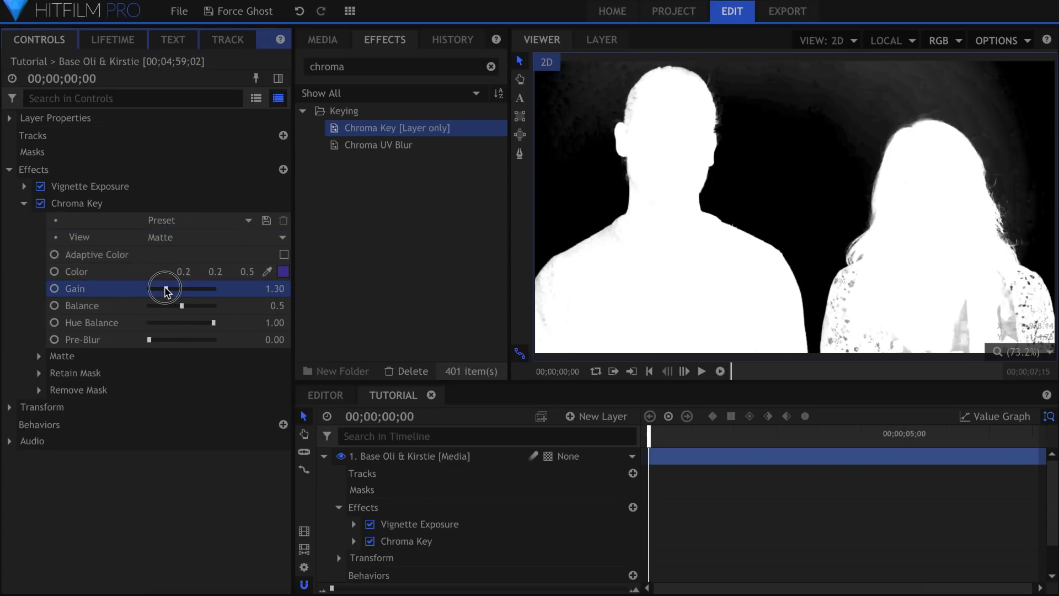
pyautogui.click(39, 356)
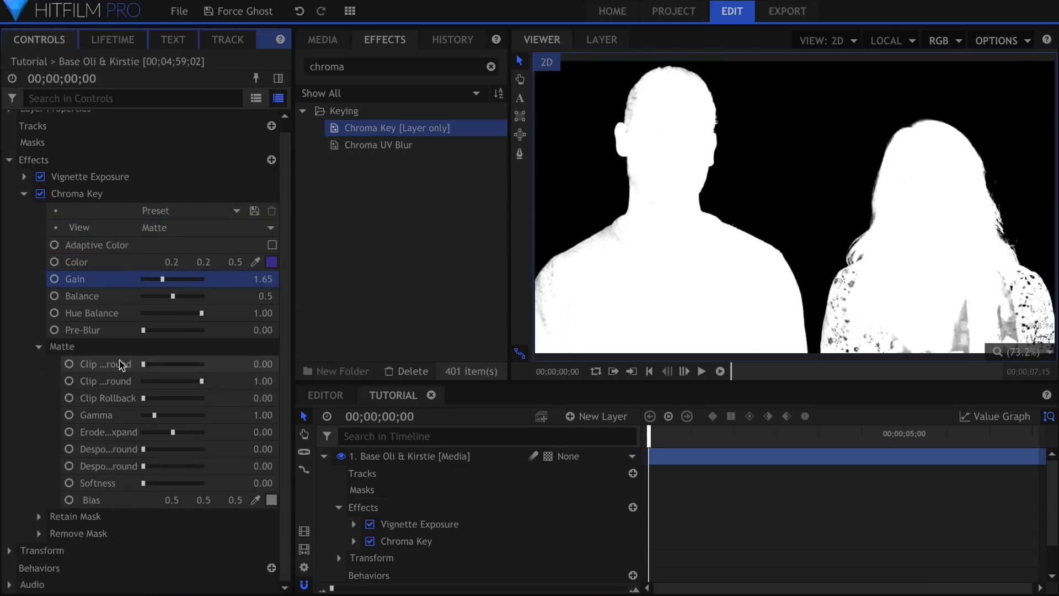
pyautogui.moveTo(177, 381); pyautogui.dragTo(149, 385)
pyautogui.moveTo(263, 432); pyautogui.dragTo(259, 429)
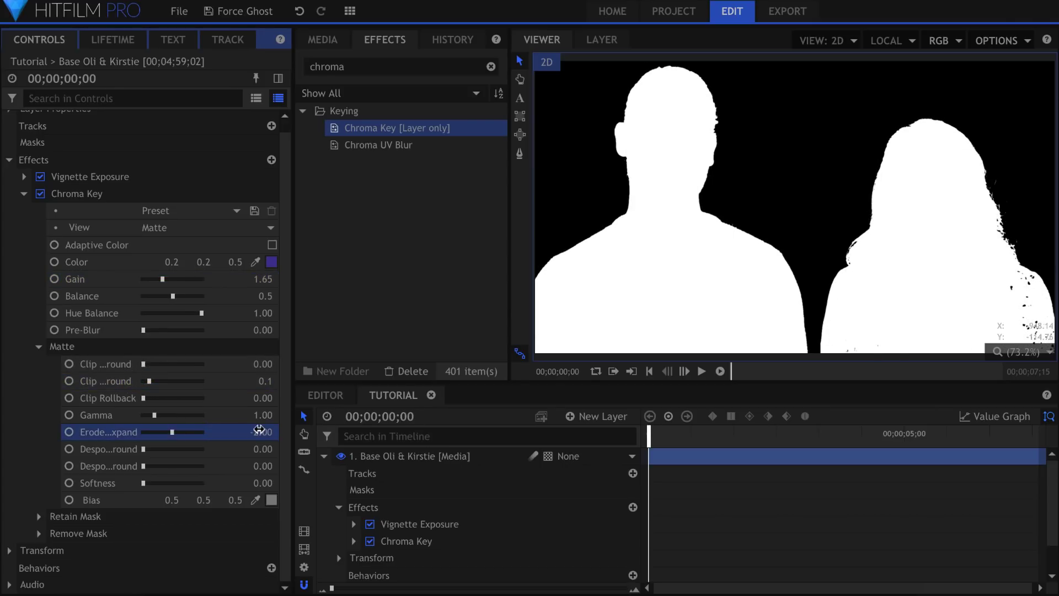
pyautogui.click(261, 485)
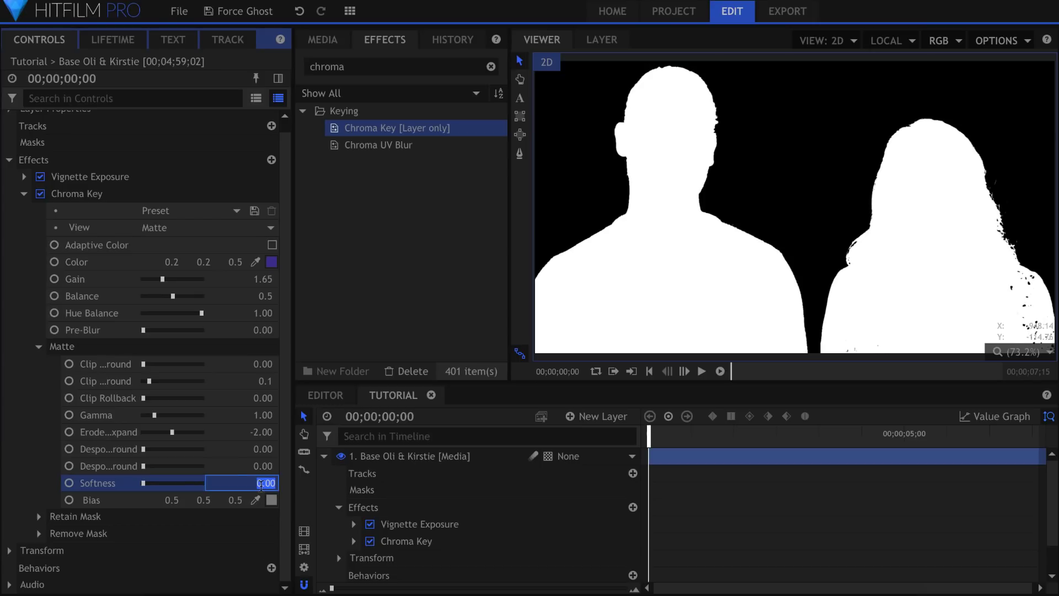
pyautogui.write('8')
pyautogui.press('Return')
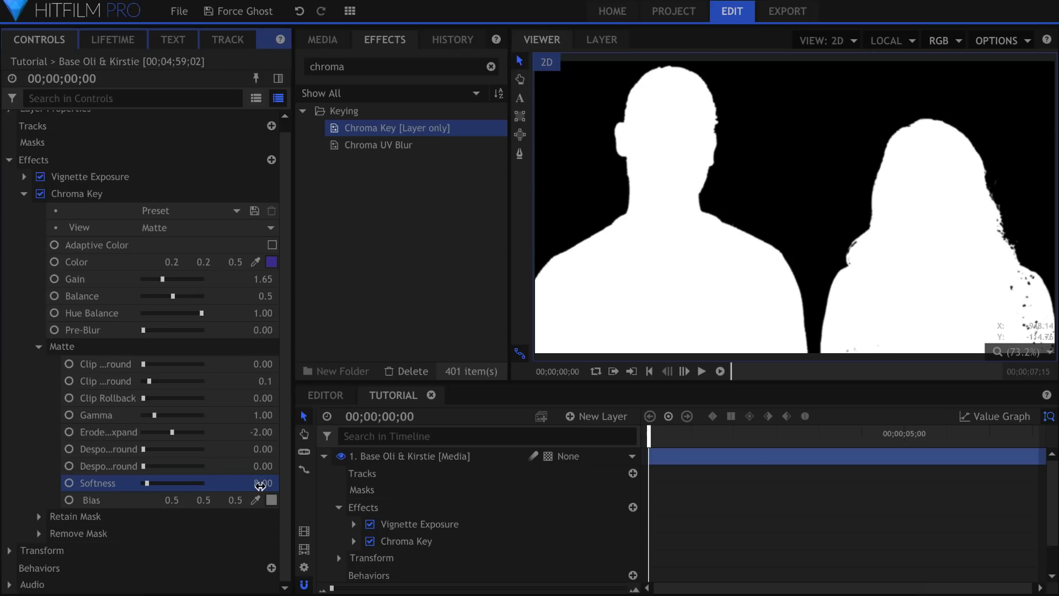
pyautogui.click(196, 227)
pyautogui.click(193, 302)
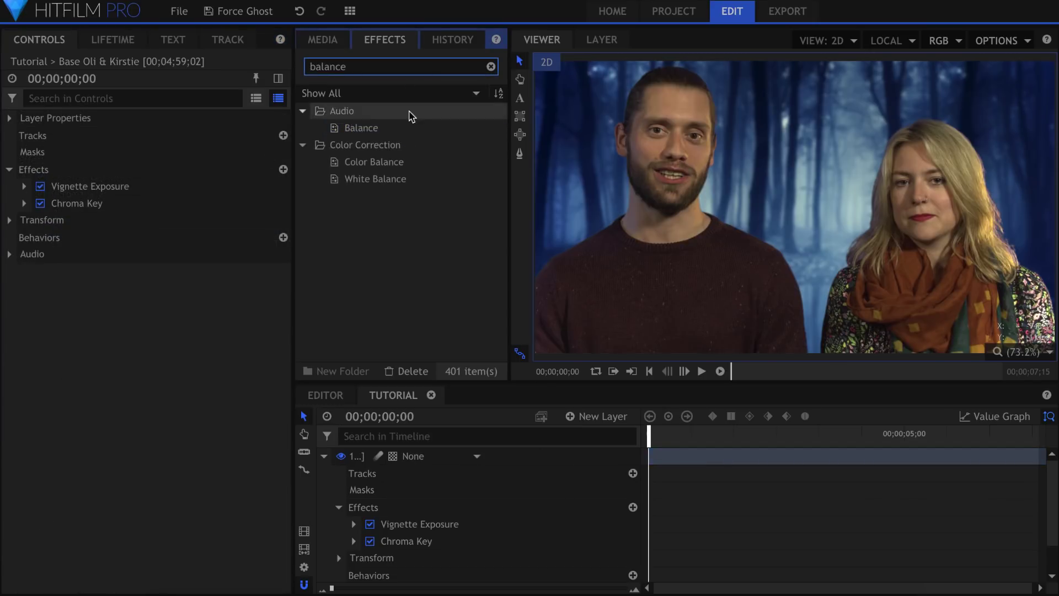
# Step: Add Color Balance with preserved luminosity and shadows Red -15, Green -10, Blue 10
pyautogui.moveTo(415, 161); pyautogui.dragTo(62, 207)
pyautogui.click(24, 220)
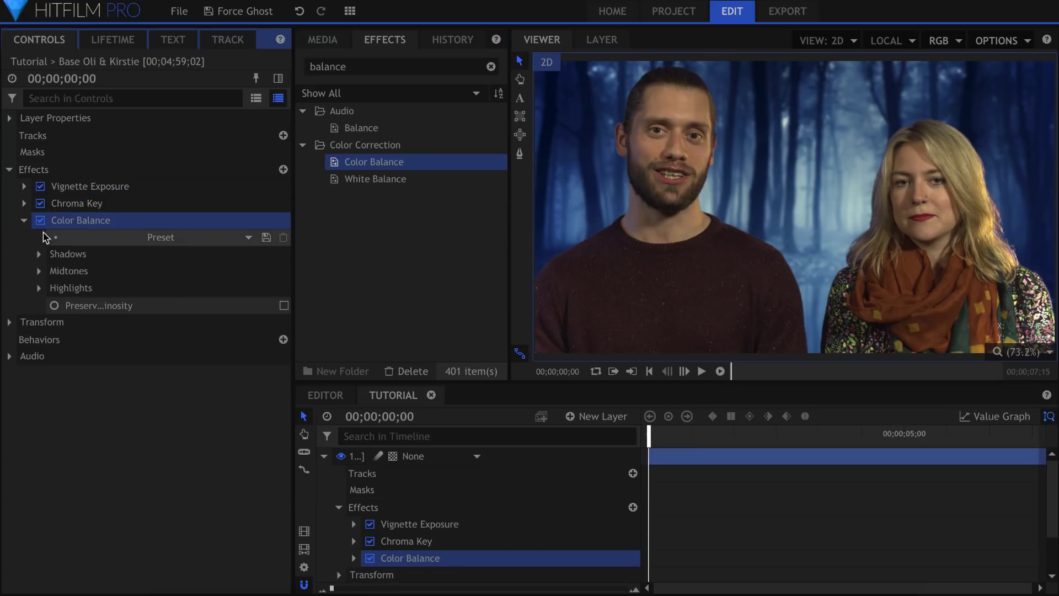
pyautogui.click(284, 305)
pyautogui.click(40, 254)
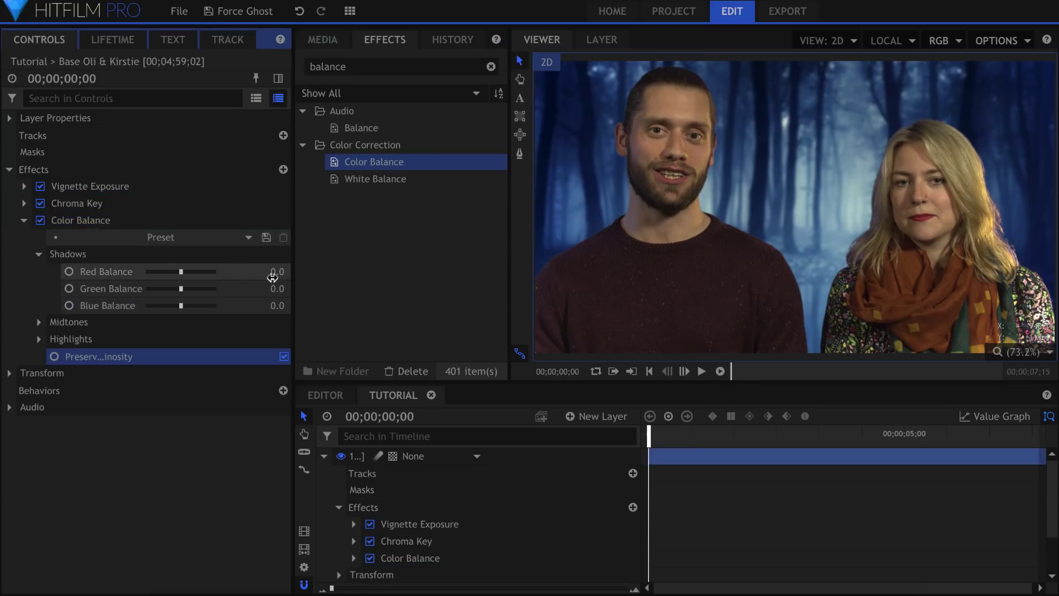
pyautogui.moveTo(278, 272); pyautogui.dragTo(277, 273)
pyautogui.write('-')
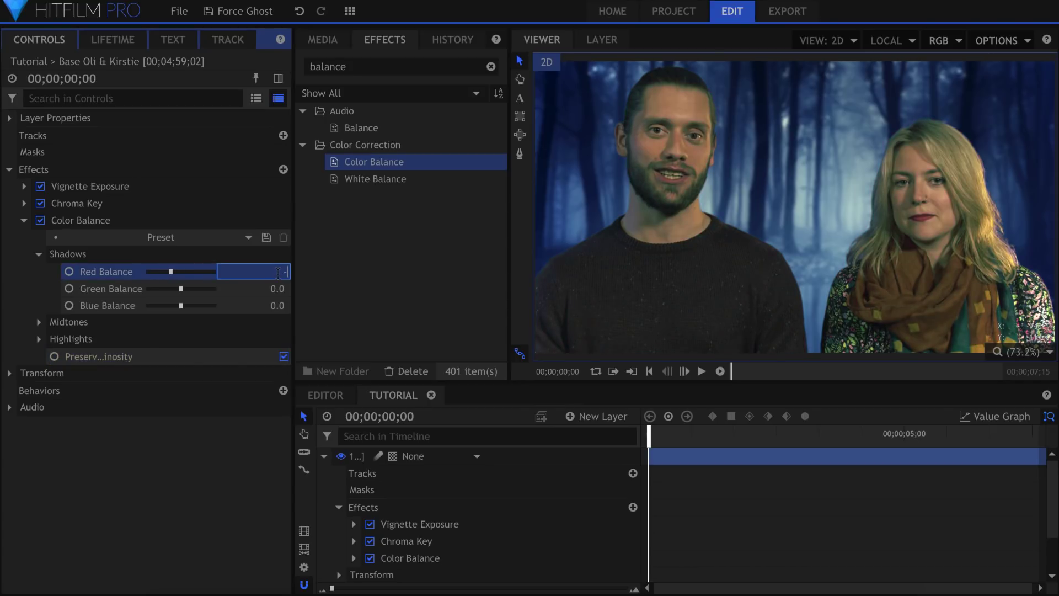
pyautogui.write('15')
pyautogui.press('Return')
pyautogui.click(280, 290)
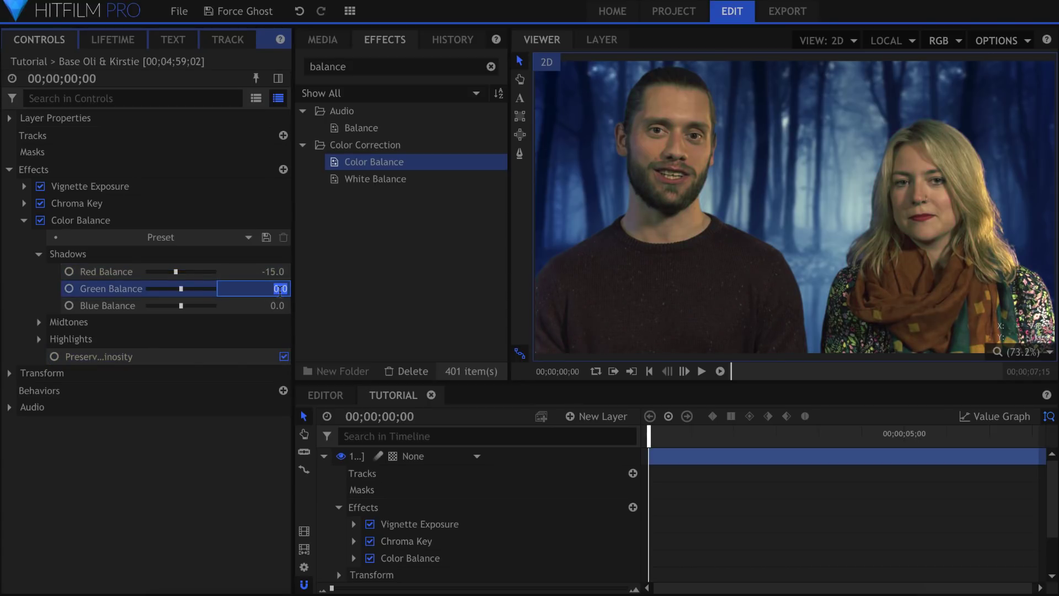
pyautogui.write('-10')
pyautogui.press('Tab')
pyautogui.write('10')
pyautogui.press('Return')
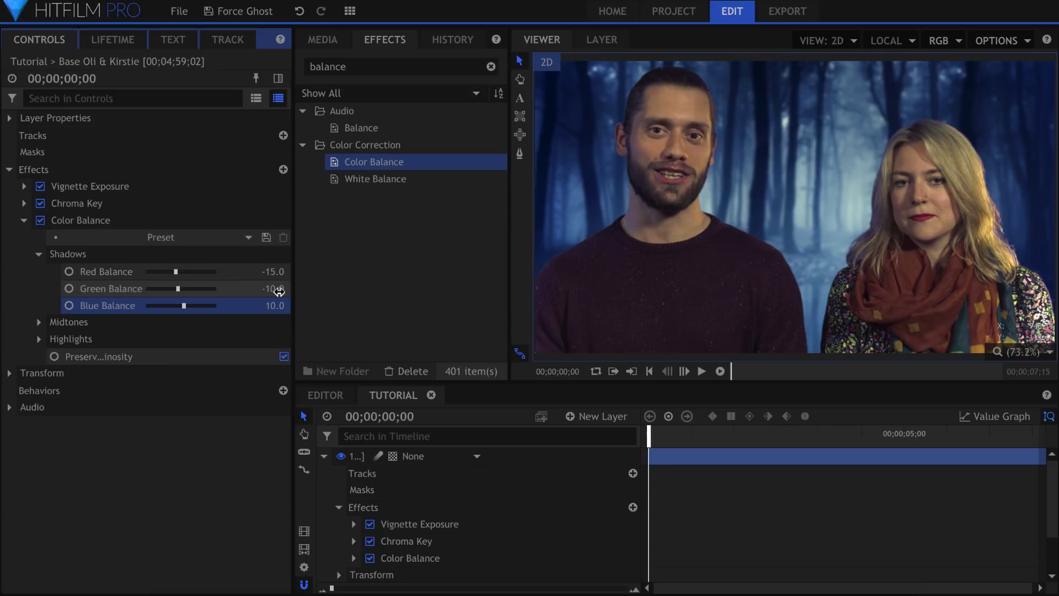
# Step: Set the Color Balance midtones to Red -5, Green -2, Blue 5
pyautogui.click(40, 322)
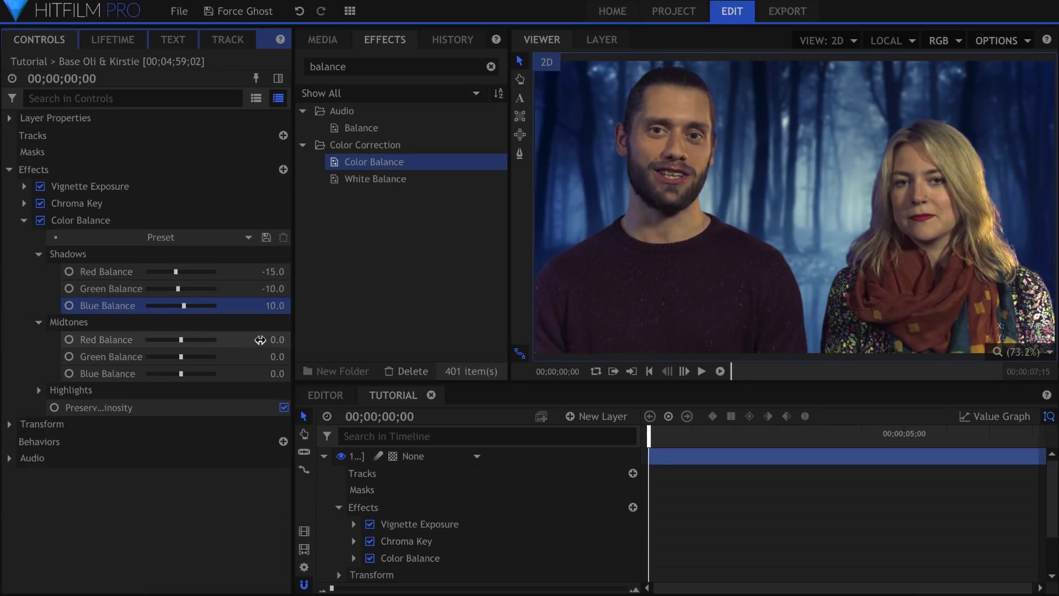
pyautogui.click(262, 339)
pyautogui.write('-5')
pyautogui.press('Tab')
pyautogui.write('-2')
pyautogui.press('Tab')
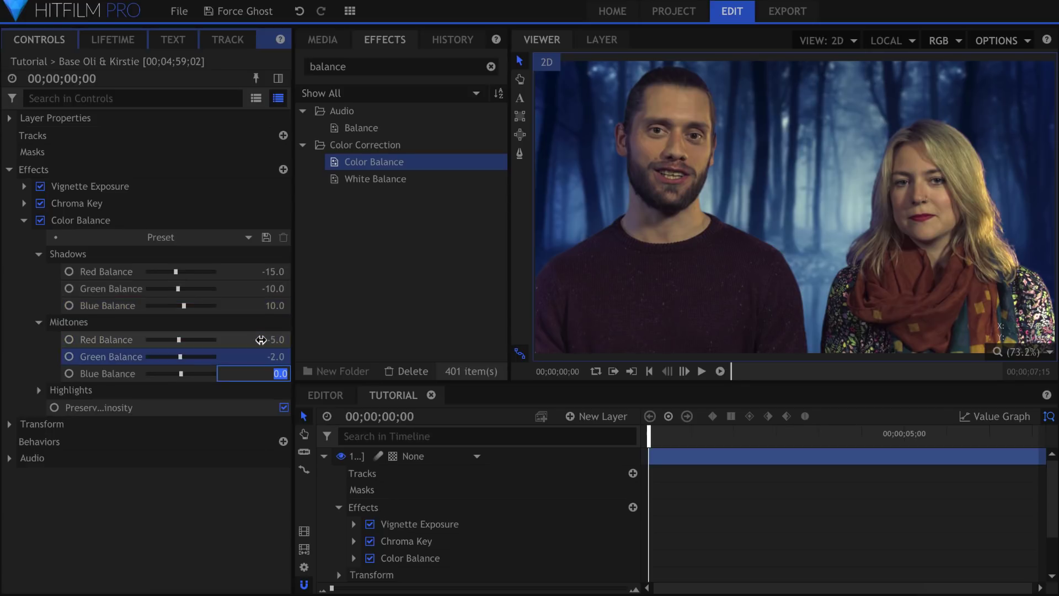
pyautogui.write('5')
pyautogui.press('Return')
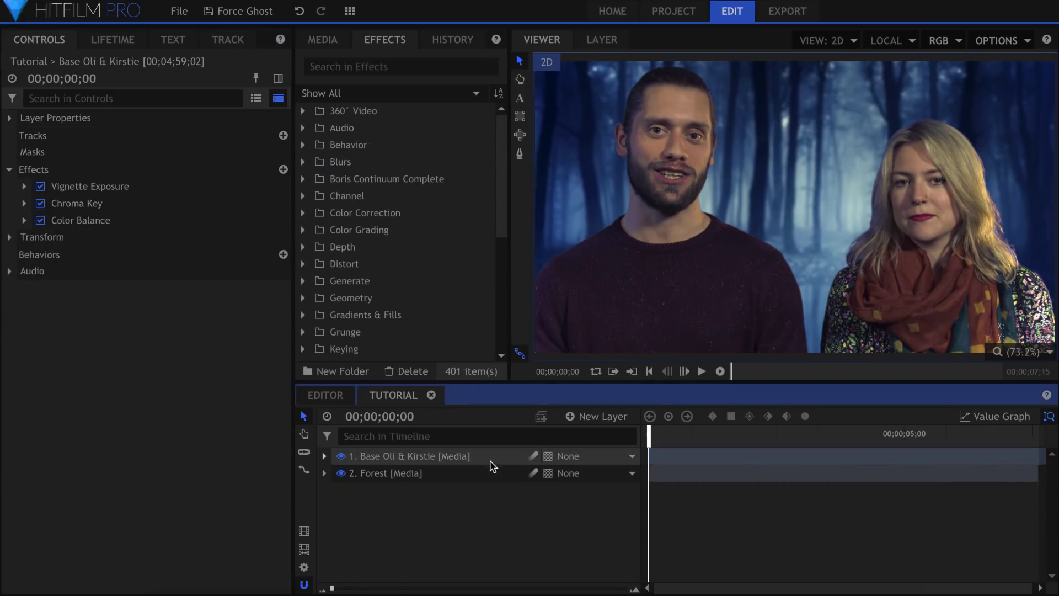
# Step: Duplicate the actors layer and set the second copy's blend mode to Overlay
pyautogui.rightClick(492, 459)
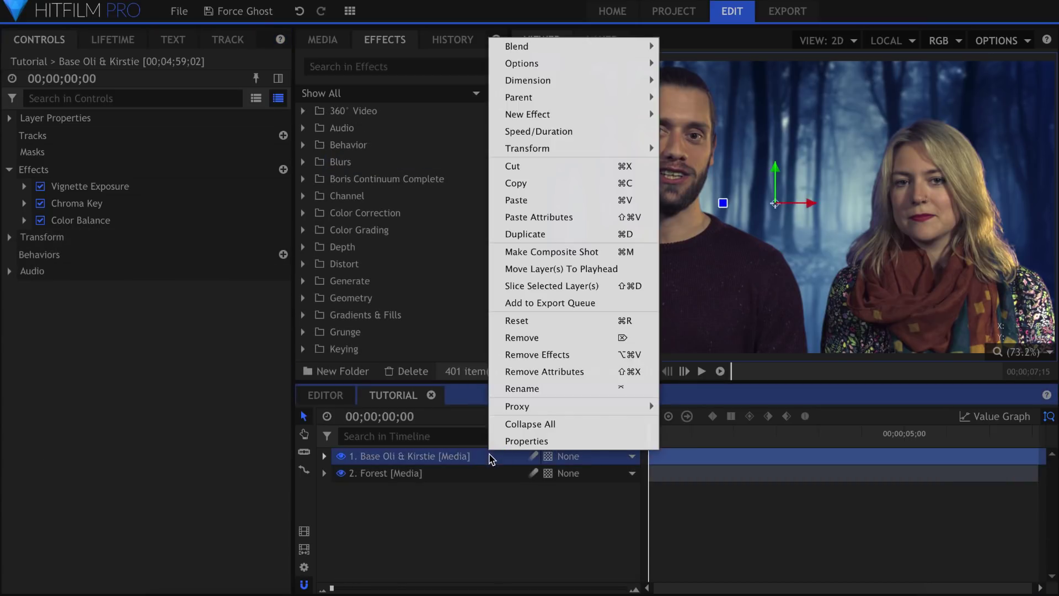
pyautogui.click(584, 236)
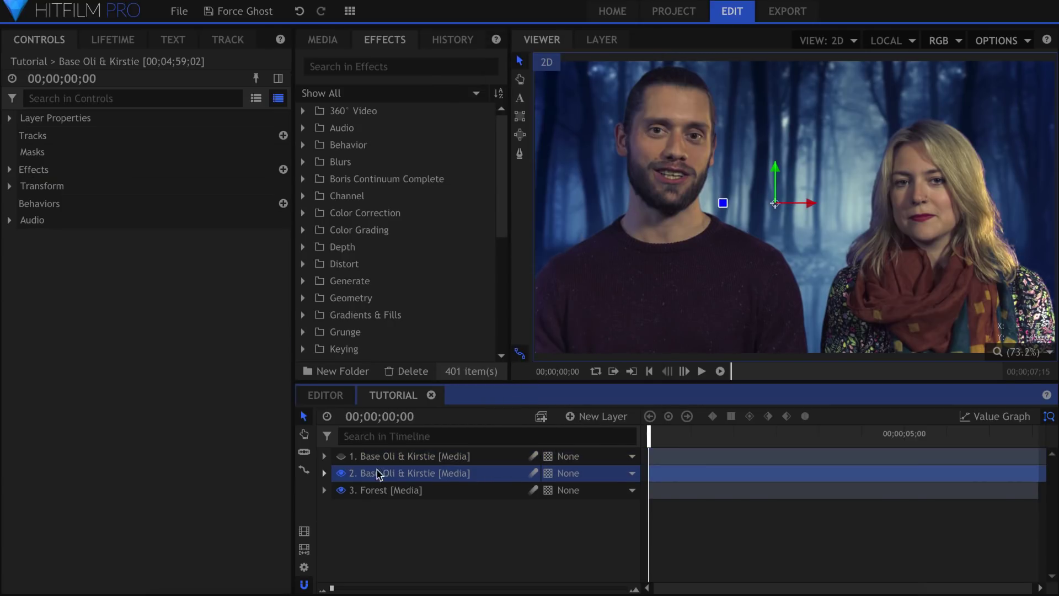
pyautogui.rightClick(467, 477)
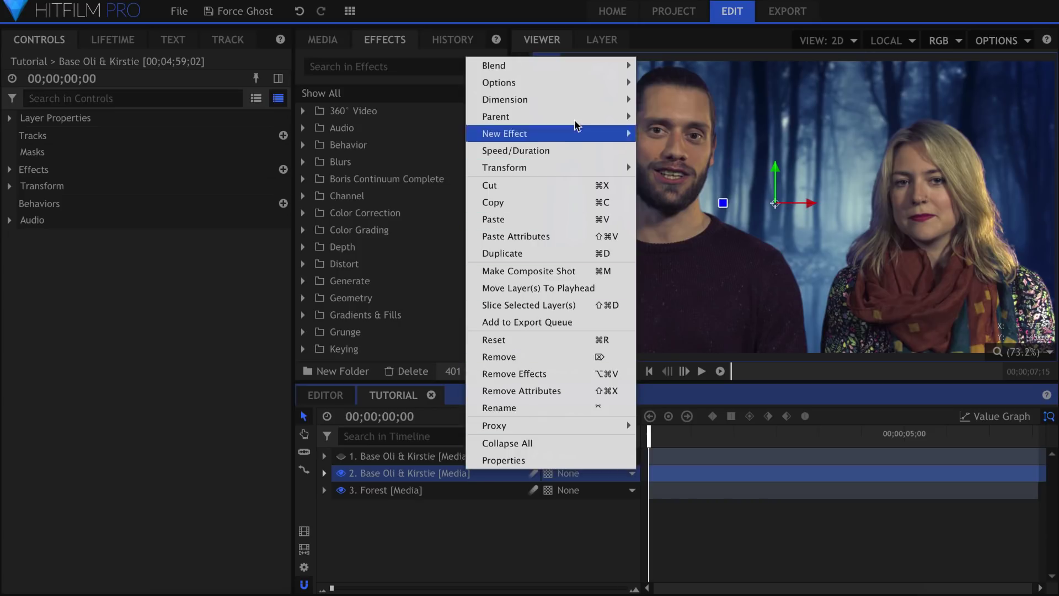
pyautogui.moveTo(612, 65)
pyautogui.click(670, 323)
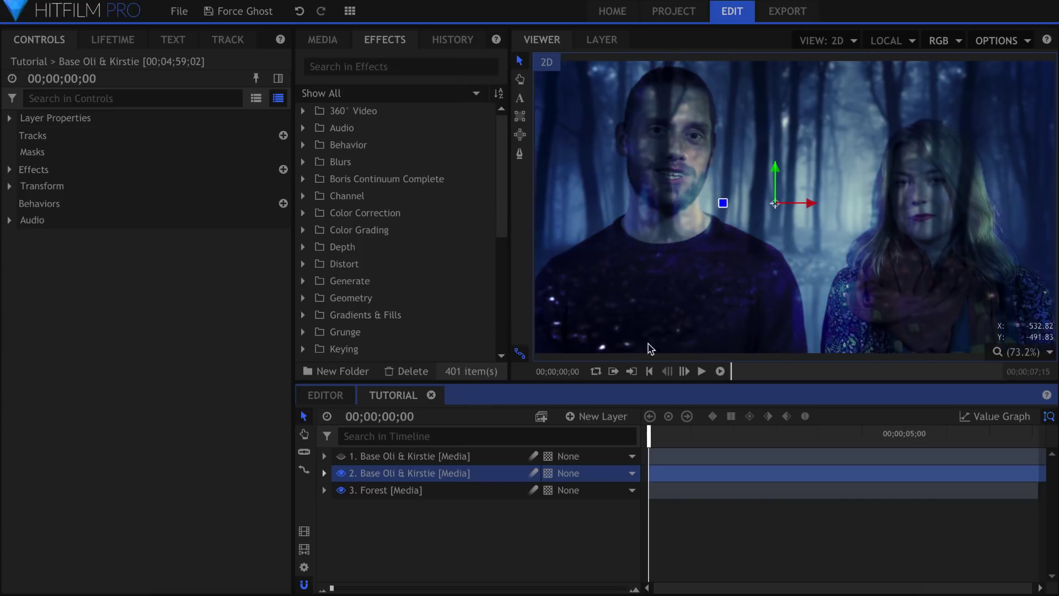
# Step: Turn the top actors layer back on and set its opacity to 65%
pyautogui.click(340, 457)
pyautogui.click(389, 457)
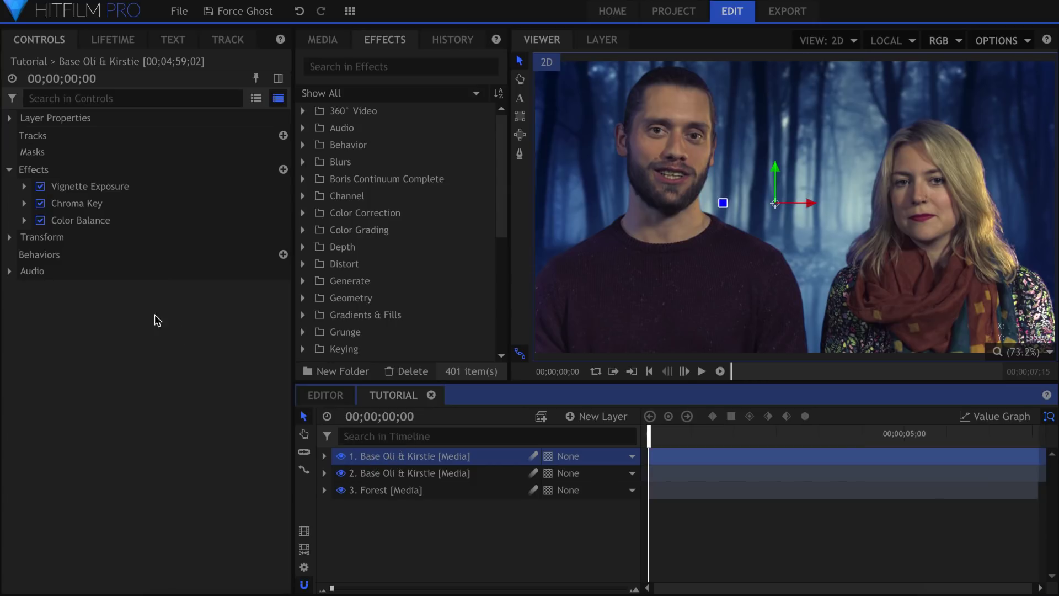
pyautogui.click(9, 237)
pyautogui.click(275, 254)
pyautogui.write('65')
pyautogui.press('Return')
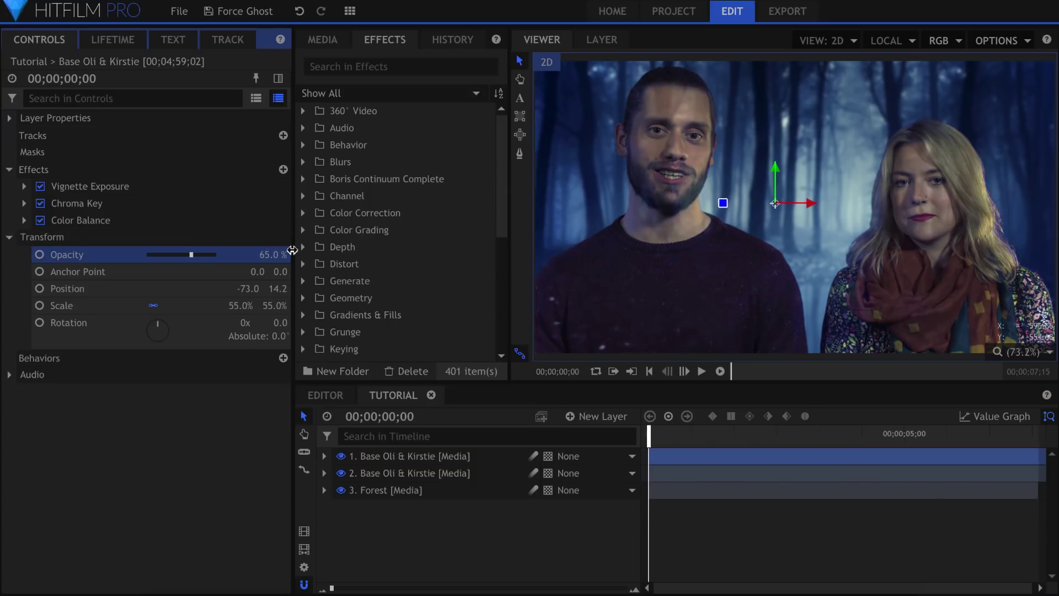
# Step: Compare the layers by toggling visibility, leaving the top layer hidden and the second copy selected
pyautogui.click(341, 474)
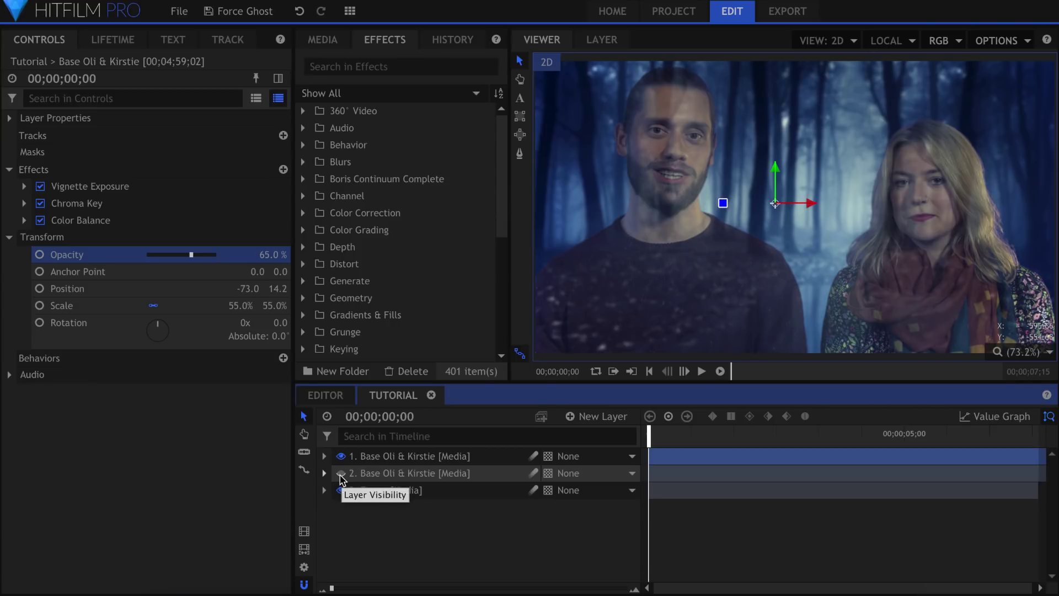
pyautogui.click(341, 473)
pyautogui.click(341, 456)
pyautogui.click(375, 475)
pyautogui.click(375, 474)
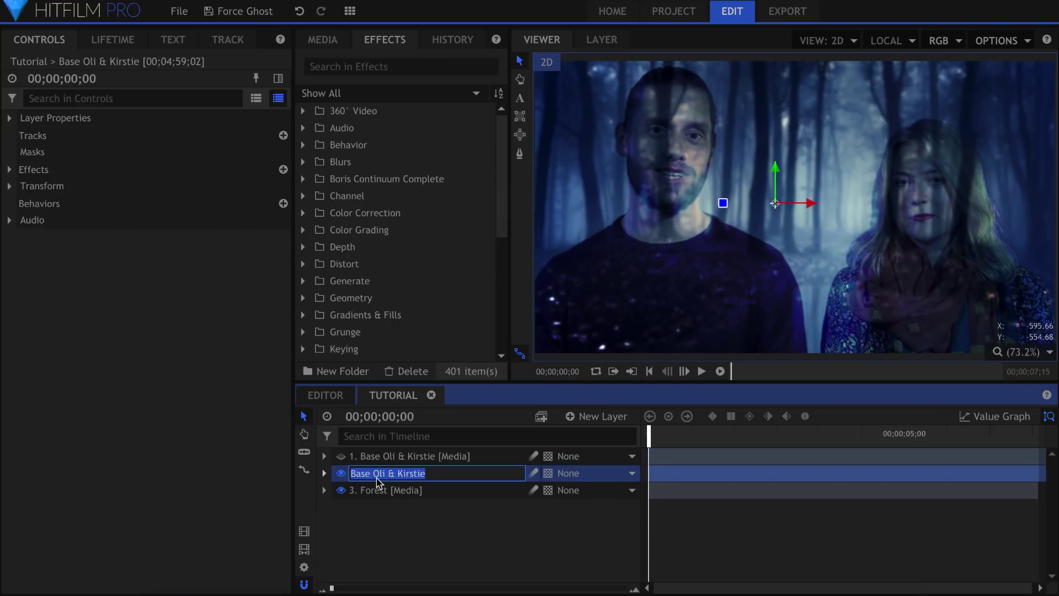
pyautogui.click(363, 474)
# Step: Rename the second copy 'Overlay Oli & Kirstie' and set its opacity to 90%
pyautogui.doubleClick(363, 474)
pyautogui.write('Overlay')
pyautogui.press('Return')
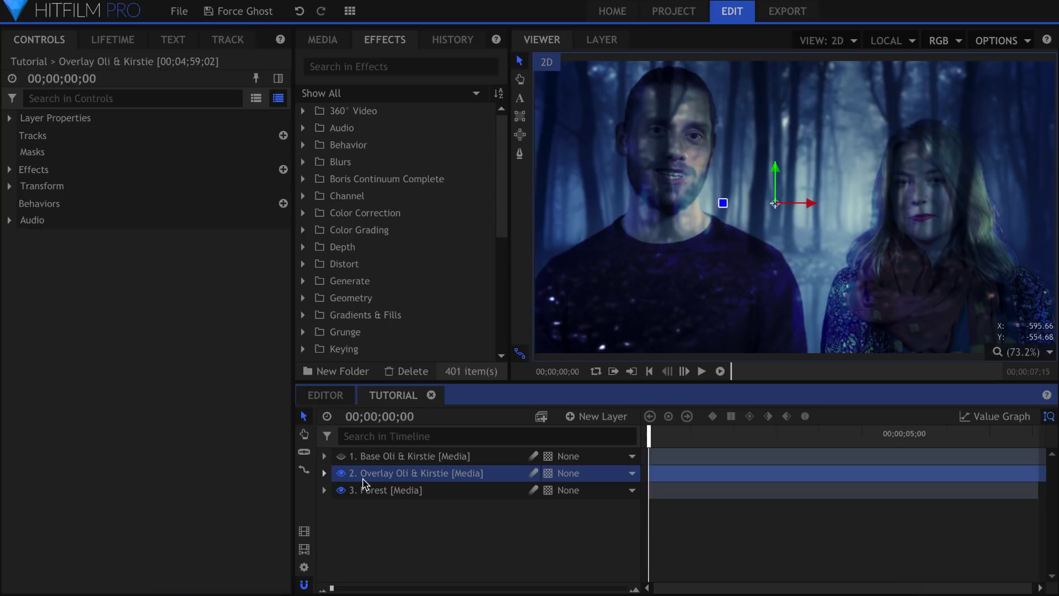
pyautogui.click(17, 186)
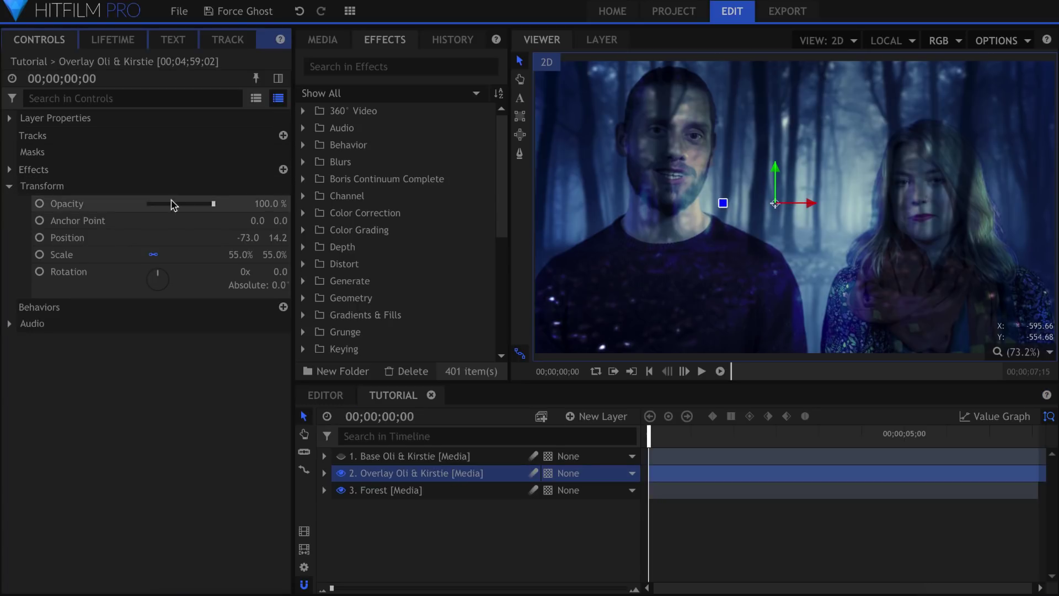
pyautogui.click(270, 204)
pyautogui.write('90')
pyautogui.press('Return')
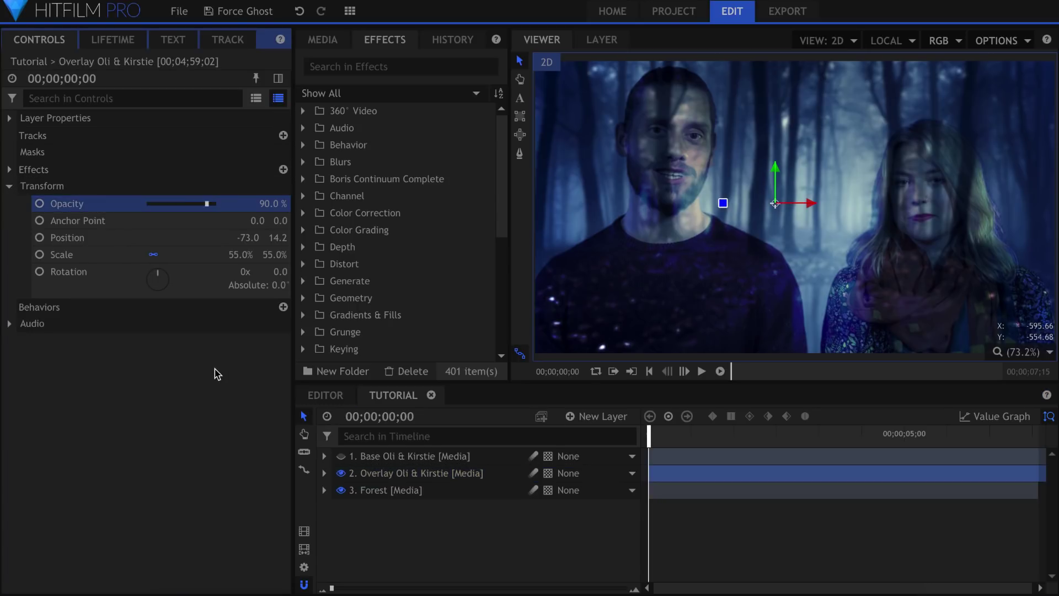
# Step: Show the Base layer again and shift the Overlay copy's X position to -76
pyautogui.click(341, 456)
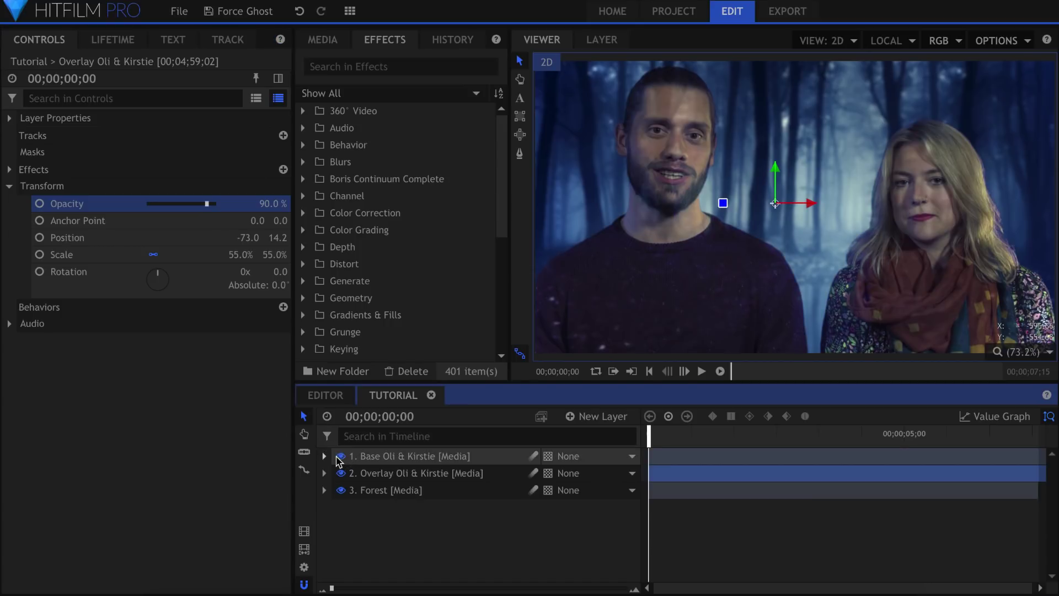
pyautogui.click(248, 234)
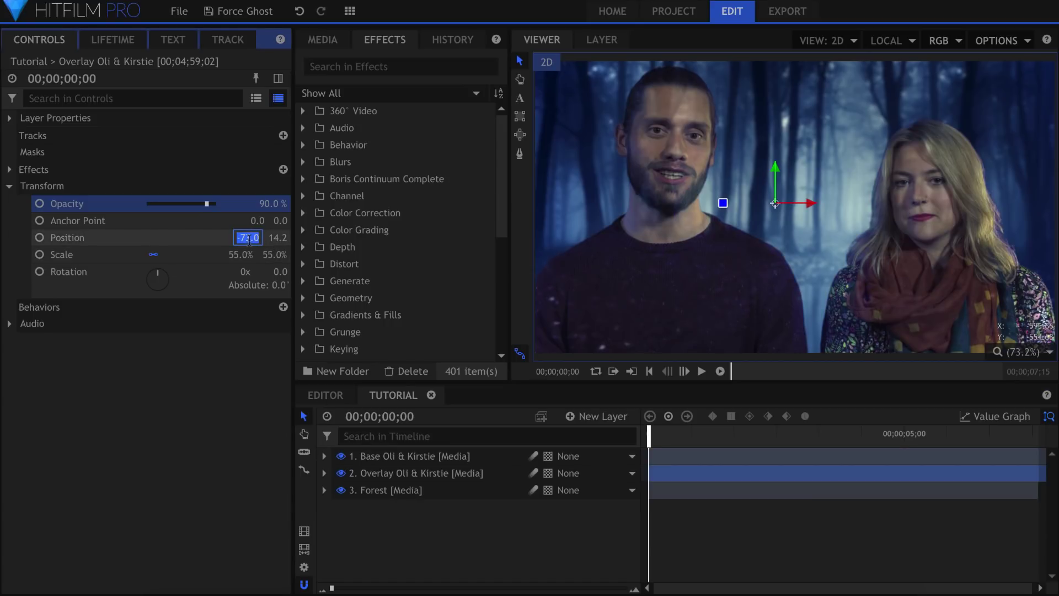
pyautogui.click(393, 473)
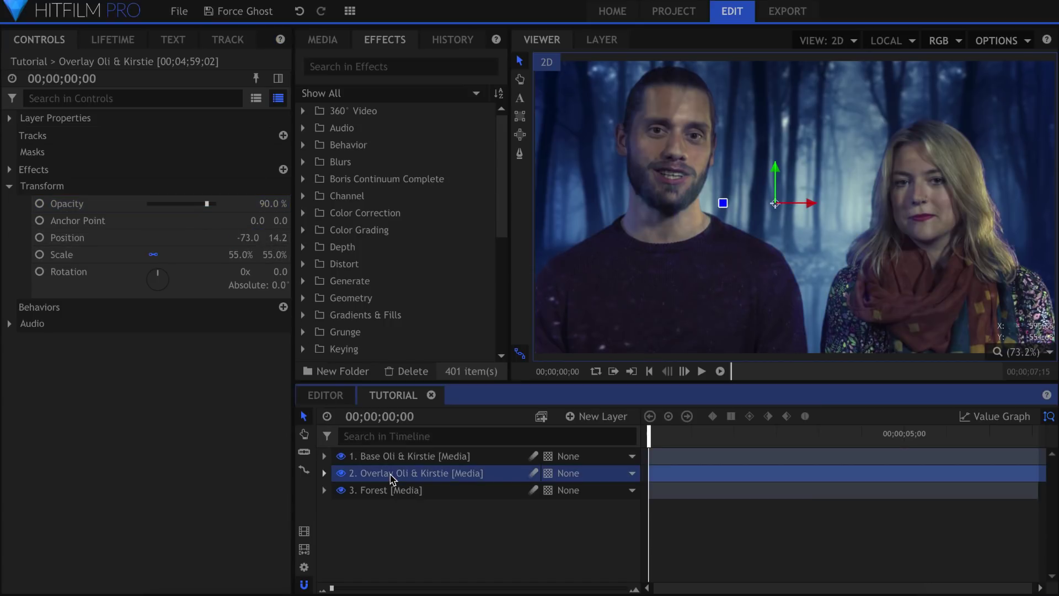
pyautogui.click(250, 237)
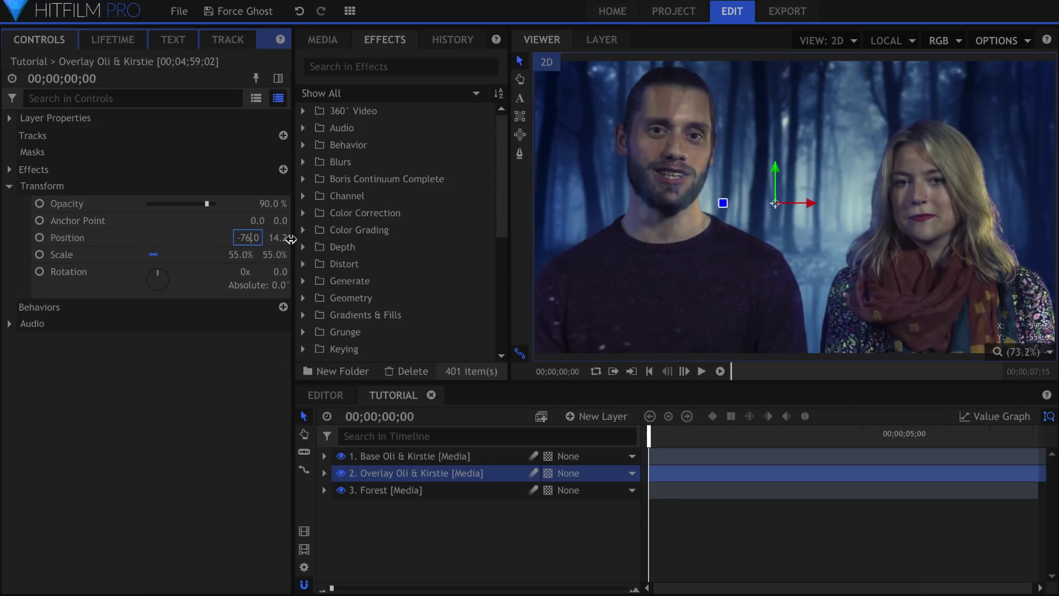
pyautogui.press('Return')
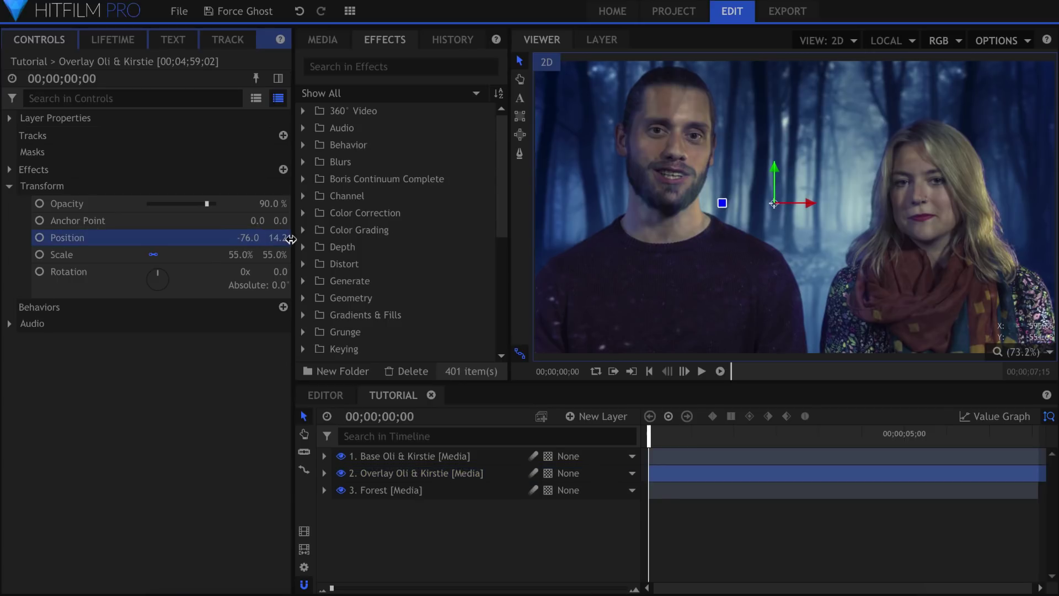
pyautogui.click(236, 420)
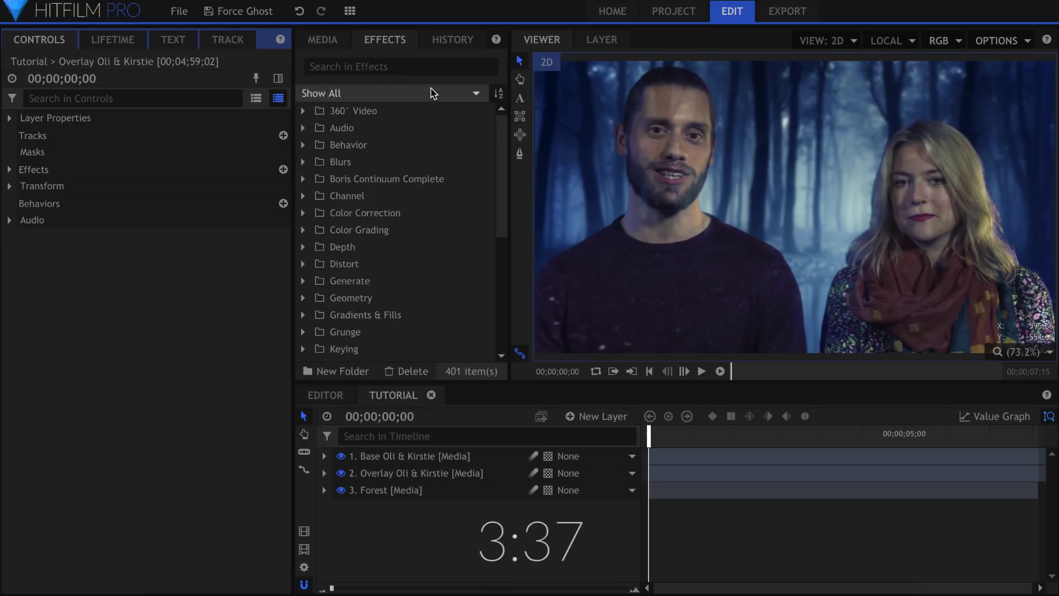
pyautogui.click(427, 71)
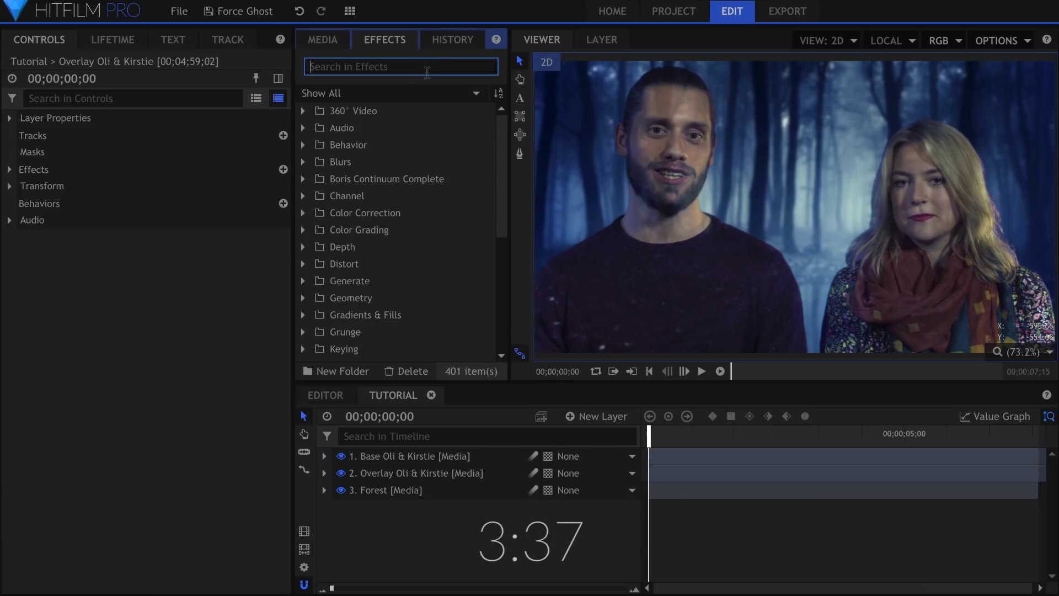
# Step: Apply Lightsword Ultra (Glow Only) to Base Oli & Kirstie with a pale near-white inner glow
pyautogui.write('ultra')
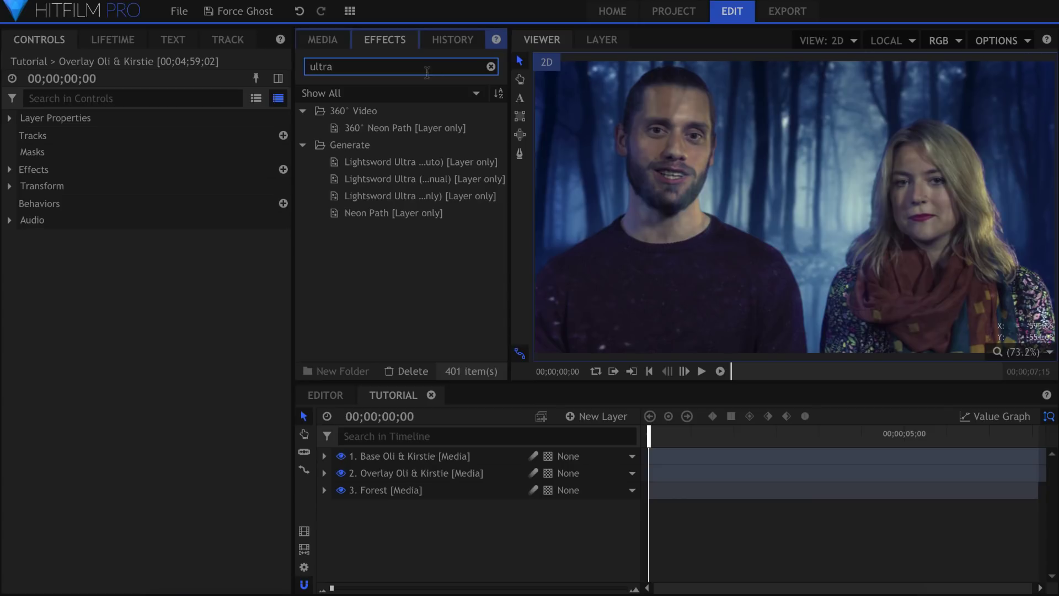
pyautogui.moveTo(431, 196); pyautogui.dragTo(446, 460)
pyautogui.click(9, 256)
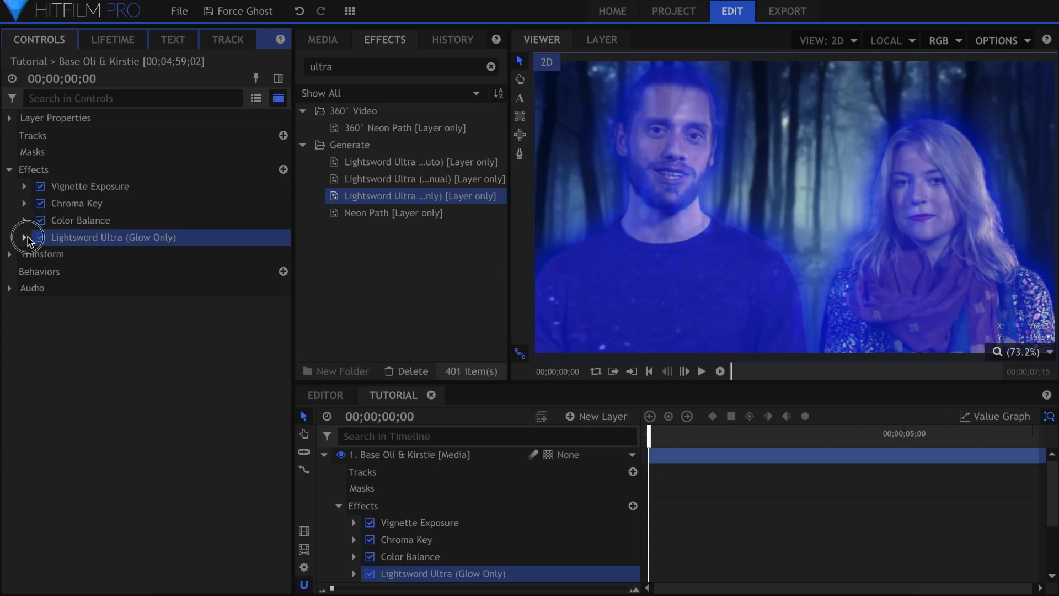
pyautogui.click(24, 237)
pyautogui.click(39, 305)
pyautogui.moveTo(176, 324); pyautogui.dragTo(157, 325)
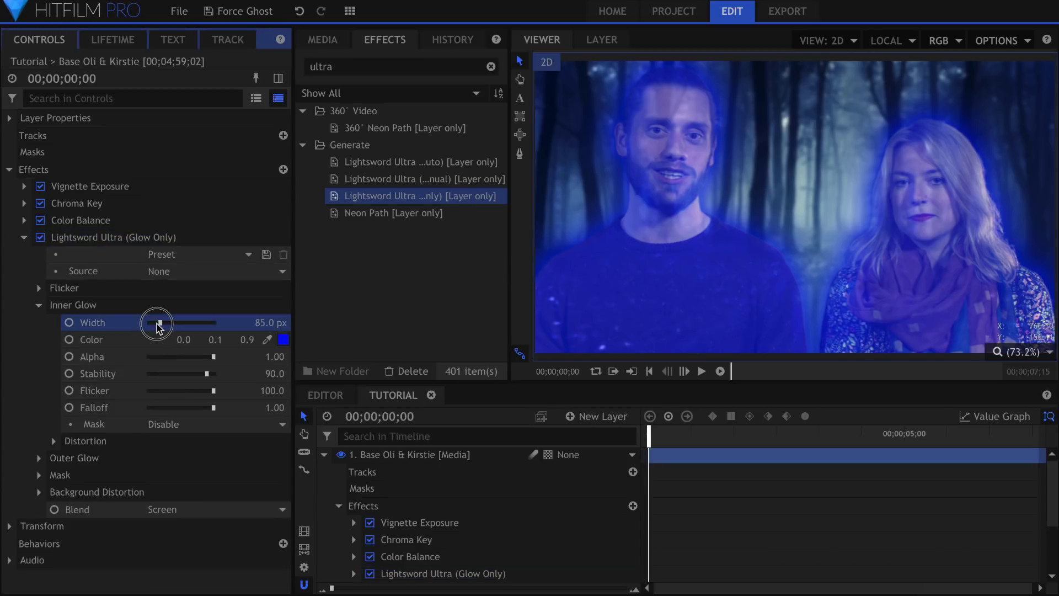
pyautogui.click(283, 339)
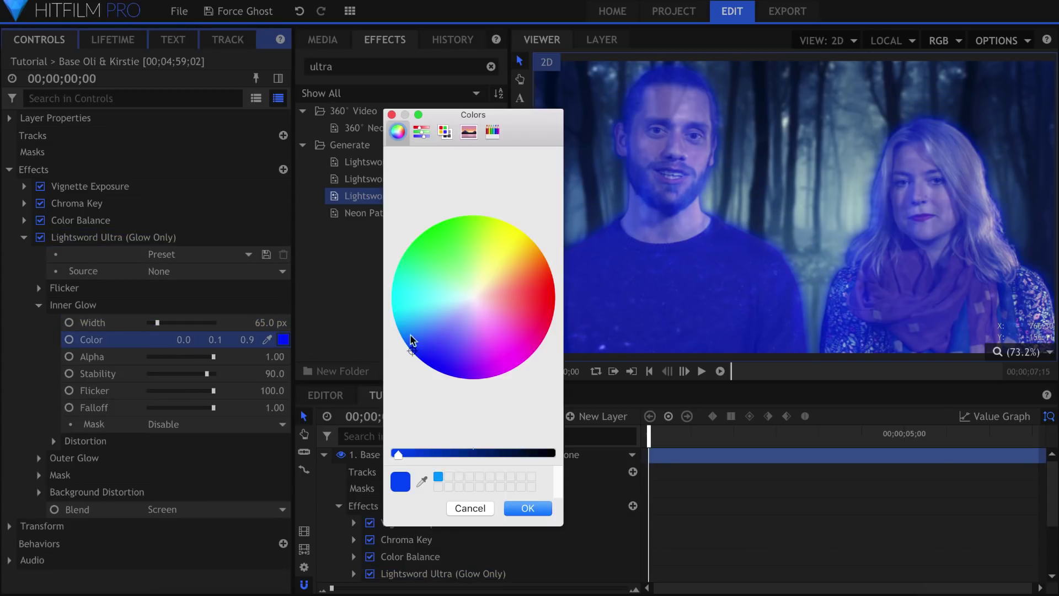
pyautogui.click(464, 307)
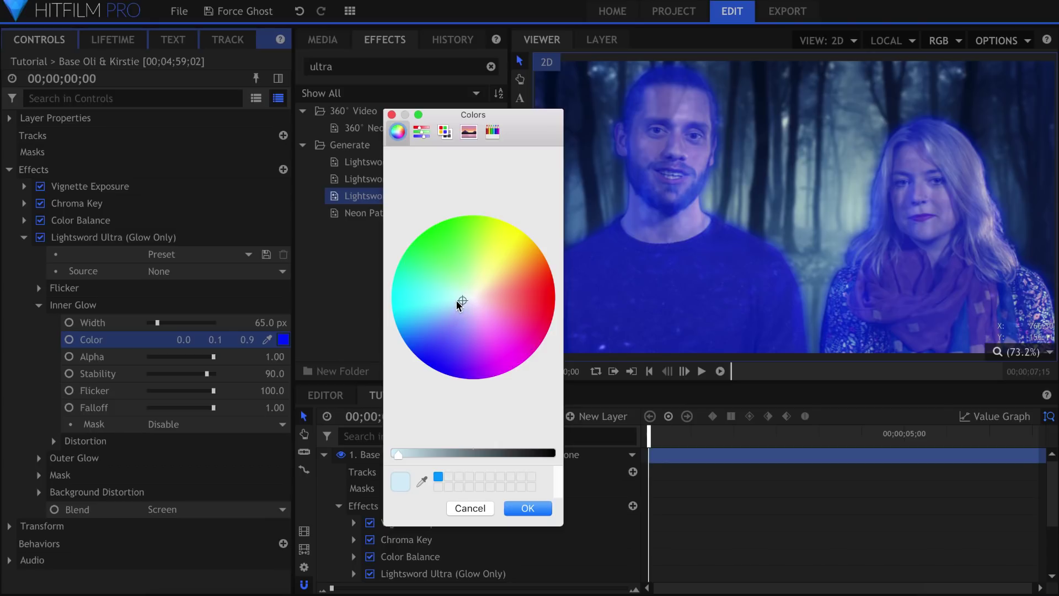
pyautogui.press('Return')
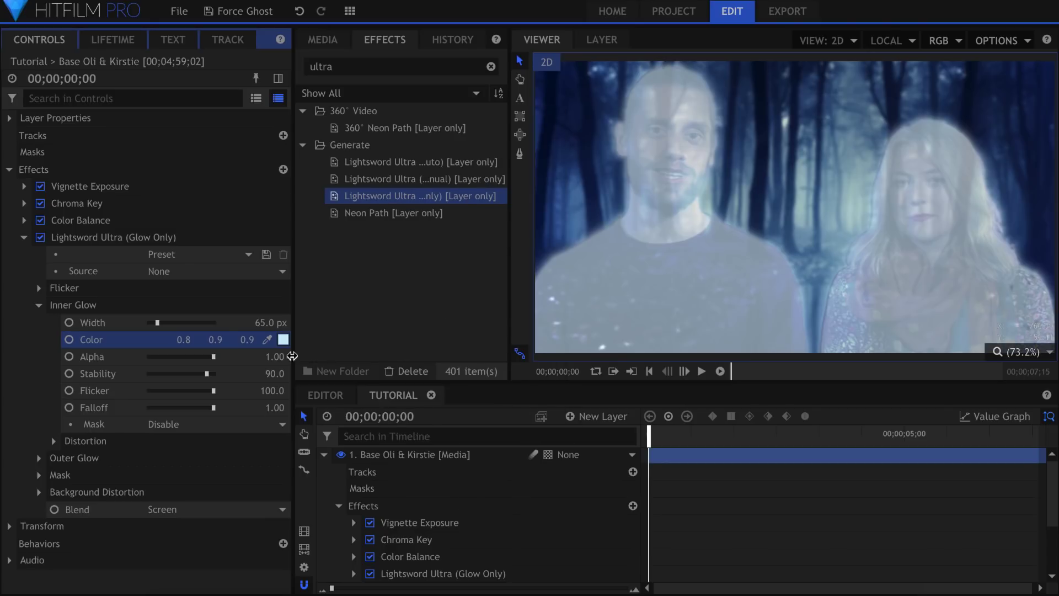
# Step: Set the inner glow mask to Invert, width to 75 px and alpha to 0.5
pyautogui.click(278, 357)
pyautogui.write('0.7')
pyautogui.press('Return')
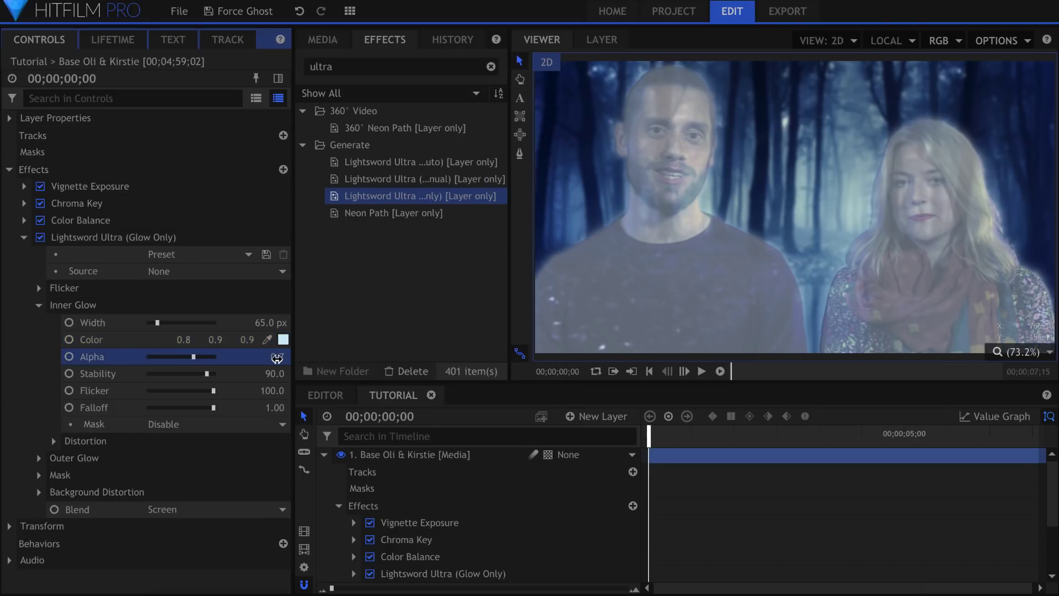
pyautogui.click(238, 424)
pyautogui.click(254, 440)
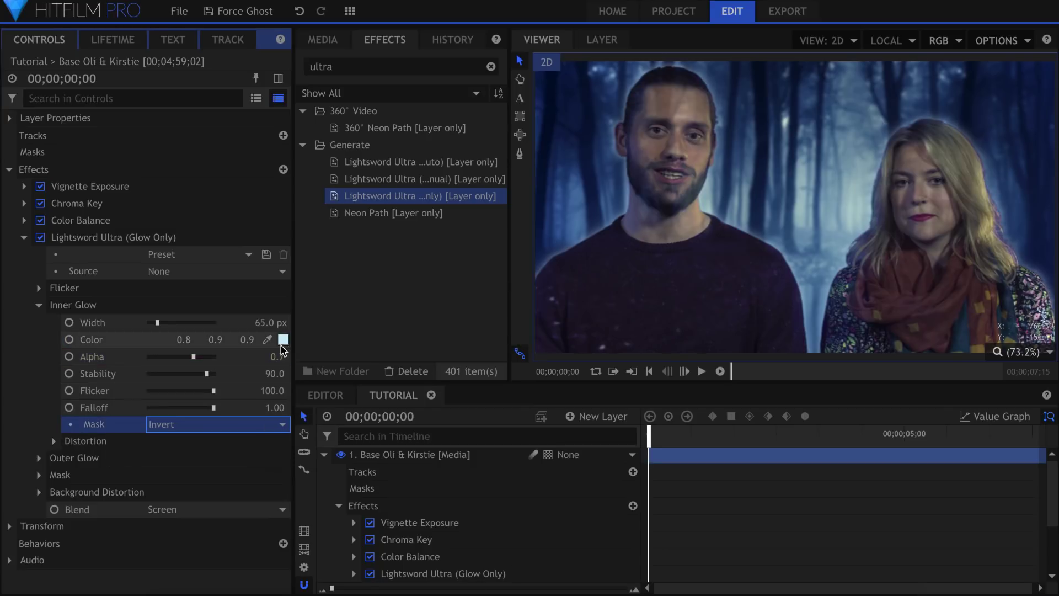
pyautogui.click(271, 322)
pyautogui.write('75')
pyautogui.press('Return')
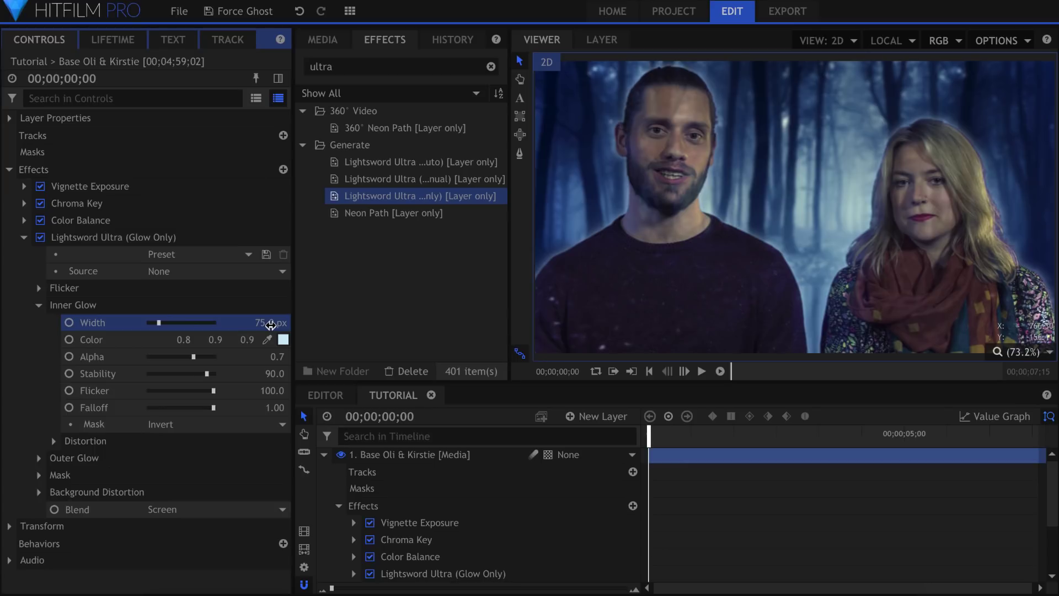
pyautogui.click(273, 356)
pyautogui.write('0.5')
pyautogui.press('Return')
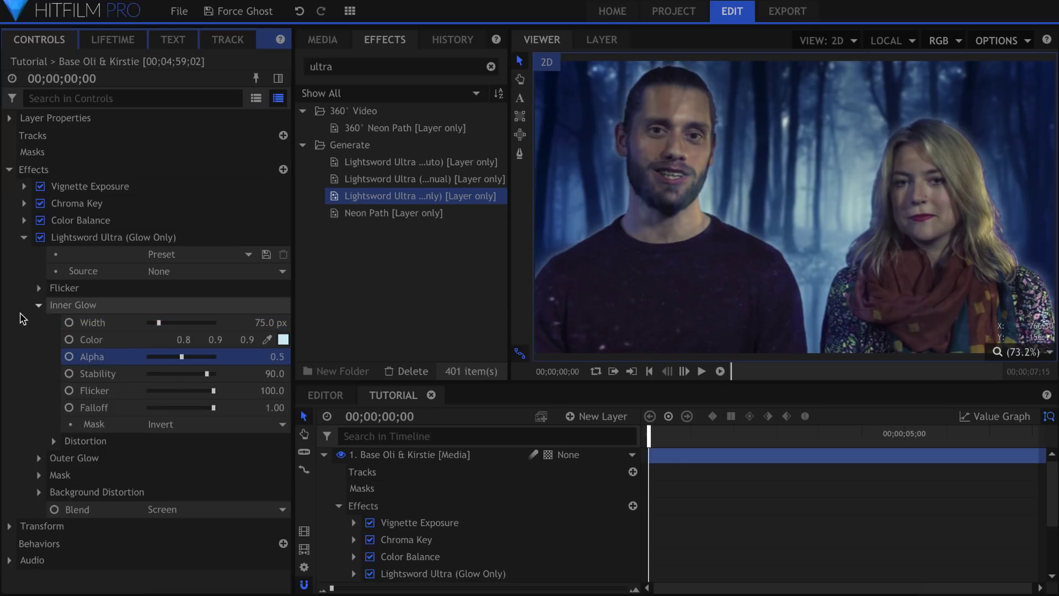
# Step: Give the outer glow a lighter blue (0.0 0.4 0.9), 240 px width and 0.39 alpha
pyautogui.click(36, 305)
pyautogui.click(39, 305)
pyautogui.click(38, 322)
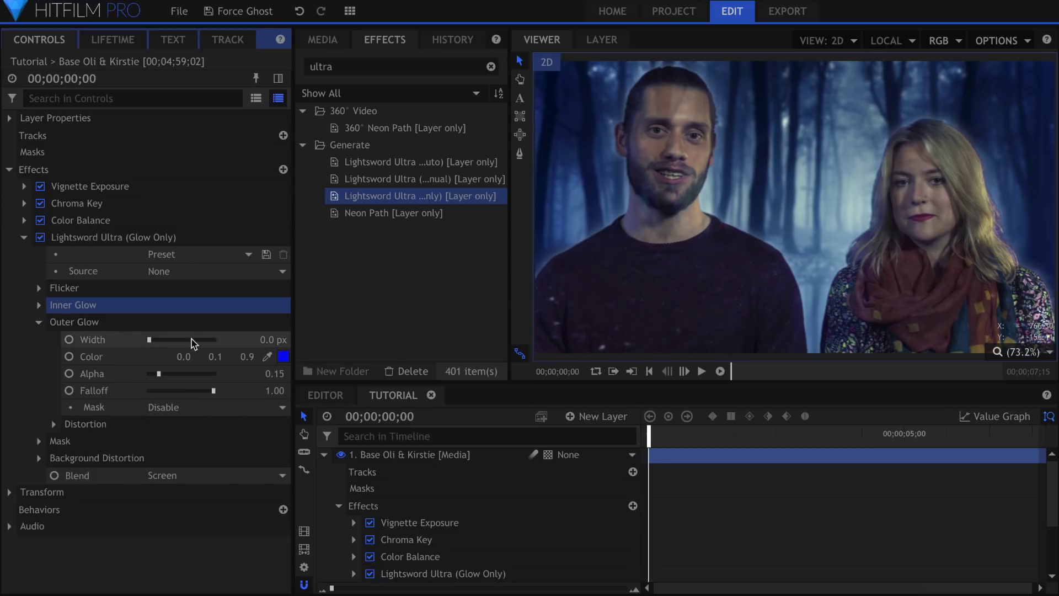
pyautogui.click(283, 357)
pyautogui.click(403, 336)
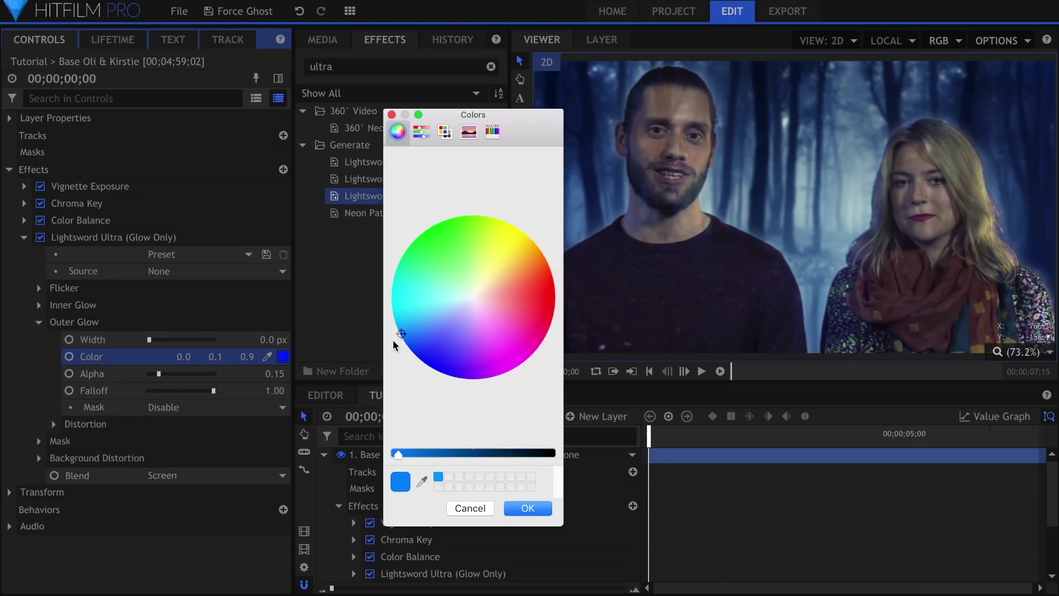
pyautogui.press('Return')
pyautogui.click(168, 341)
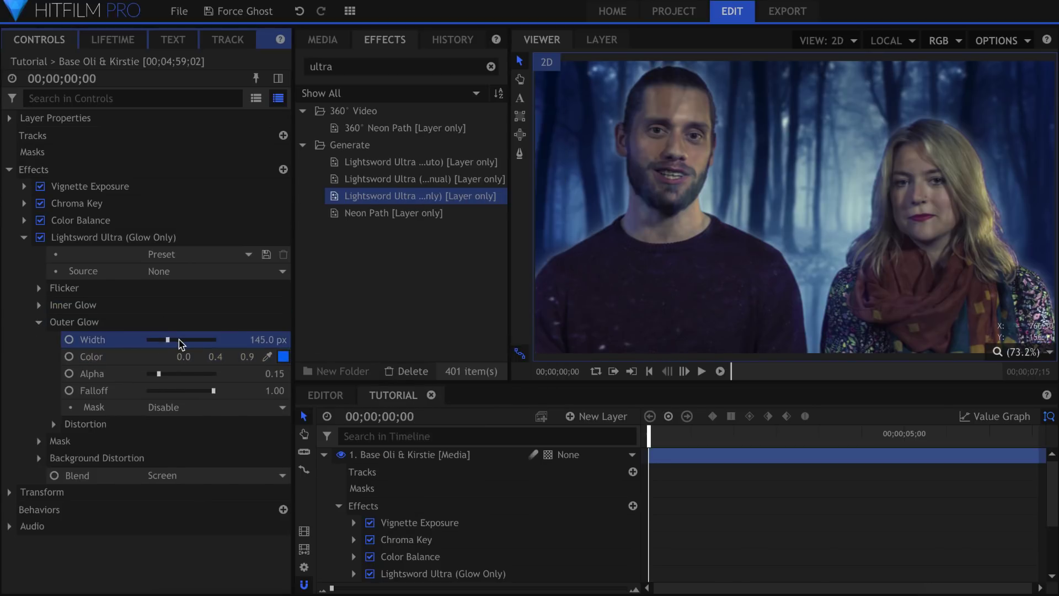
pyautogui.moveTo(181, 339); pyautogui.dragTo(186, 339)
pyautogui.moveTo(159, 374); pyautogui.dragTo(175, 375)
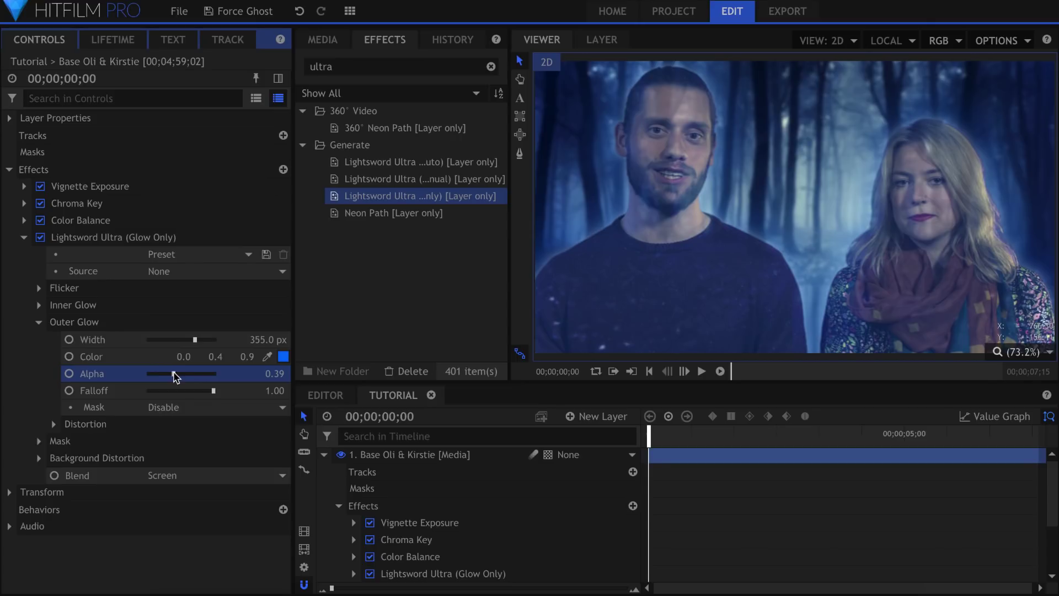
pyautogui.moveTo(195, 340)
pyautogui.mouseDown()
pyautogui.moveTo(218, 342)
pyautogui.moveTo(181, 343)
pyautogui.mouseUp()
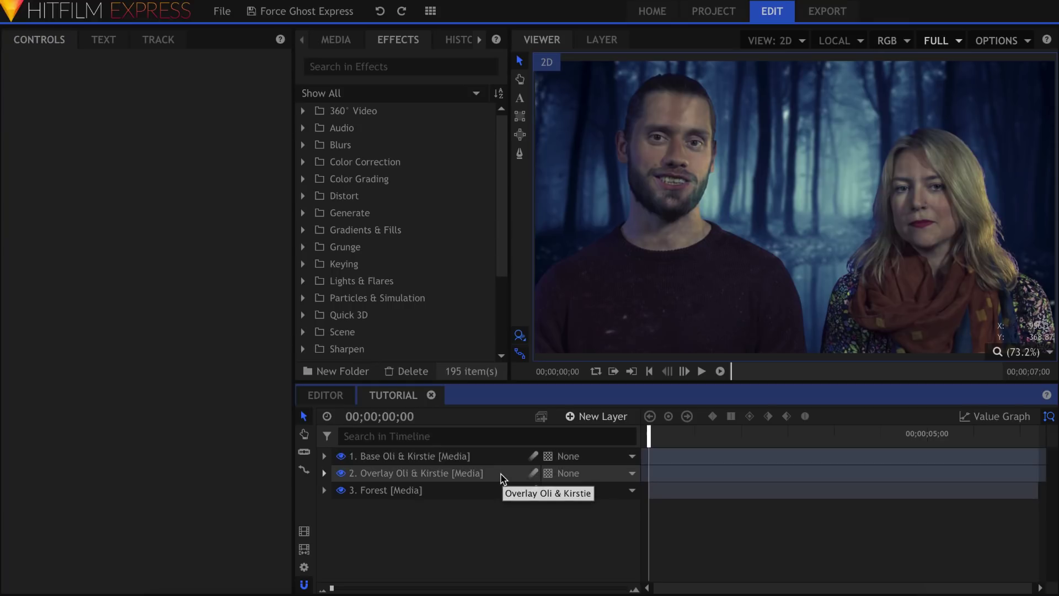
# Step: Convert Base Oli & Kirstie into a composite shot using Move with Layer, then select the layer inside
pyautogui.rightClick(503, 459)
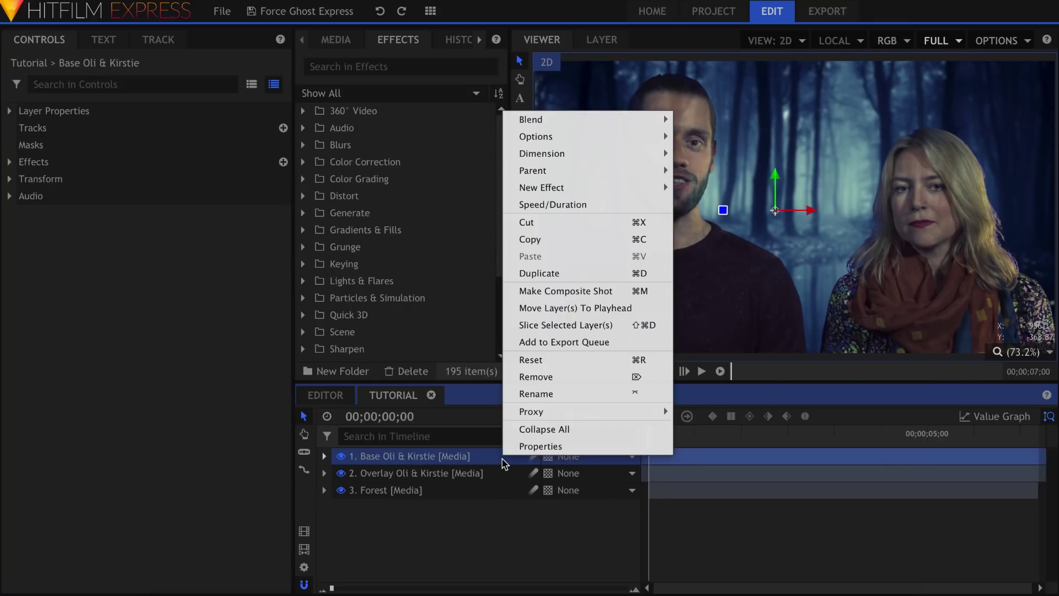
pyautogui.click(622, 292)
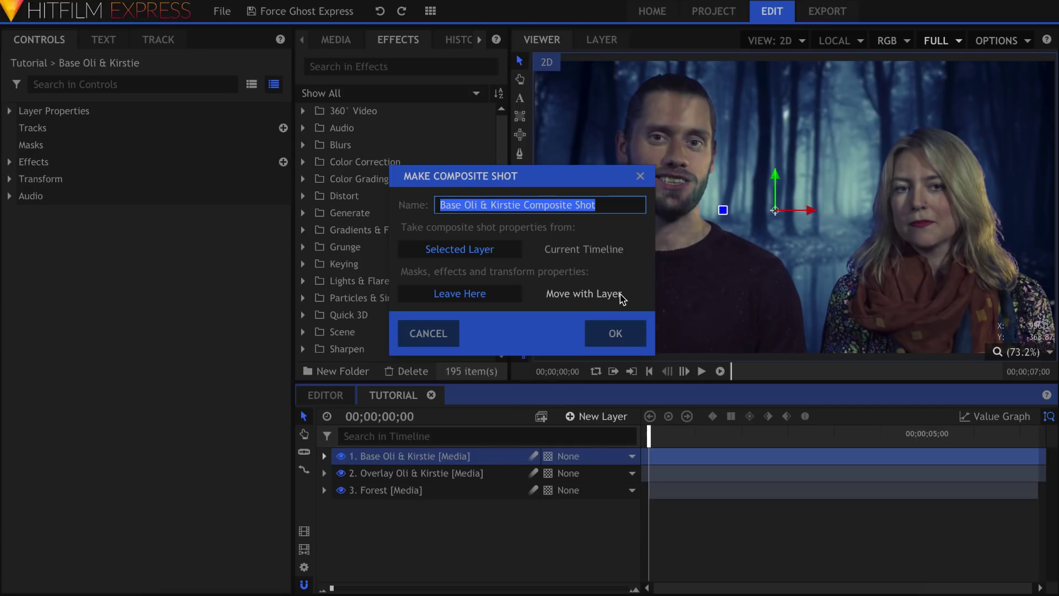
pyautogui.click(602, 295)
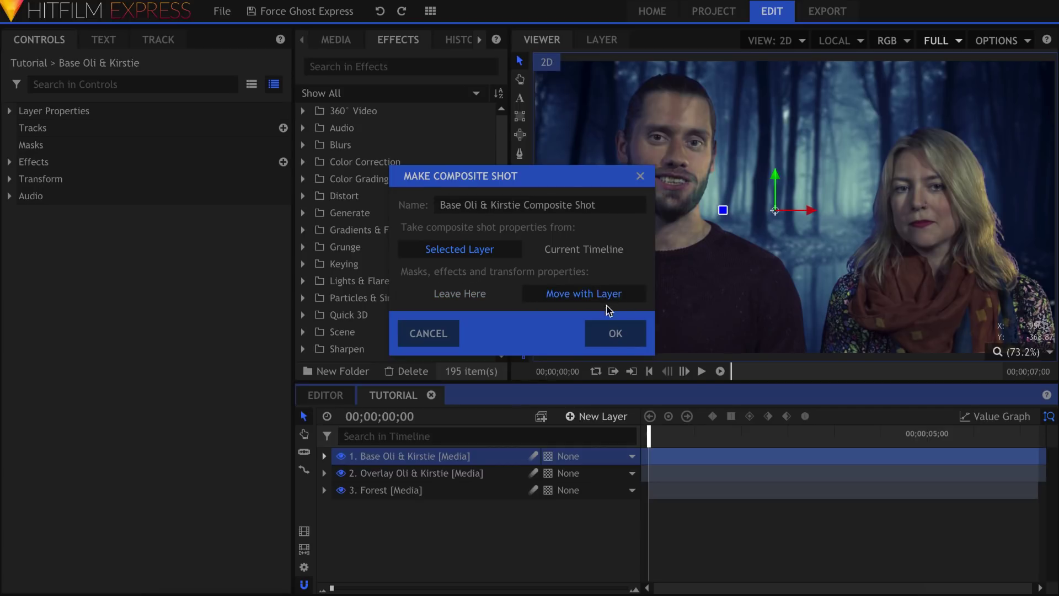
pyautogui.click(615, 334)
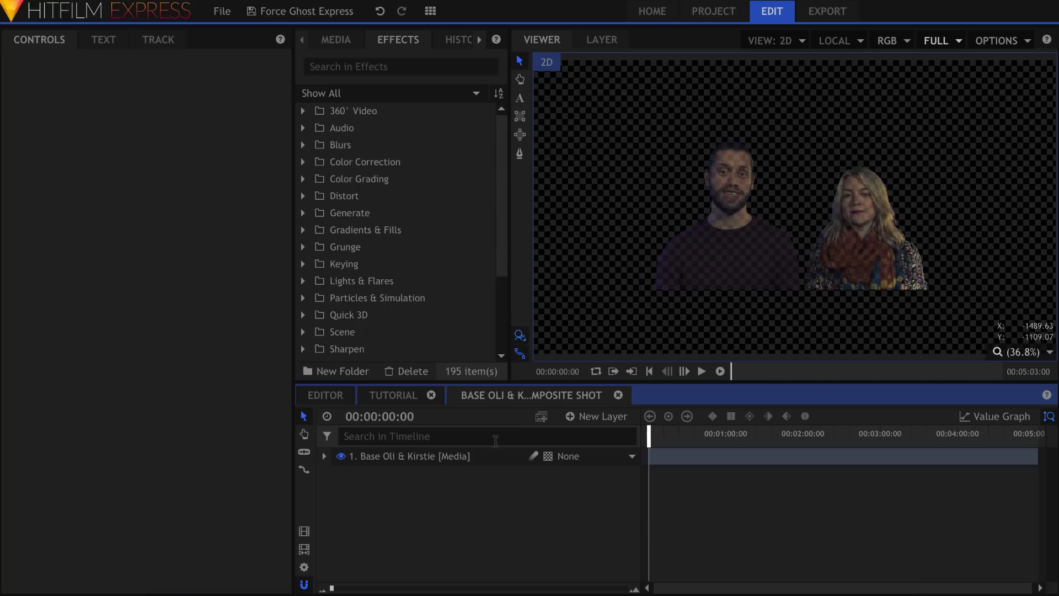
pyautogui.click(490, 458)
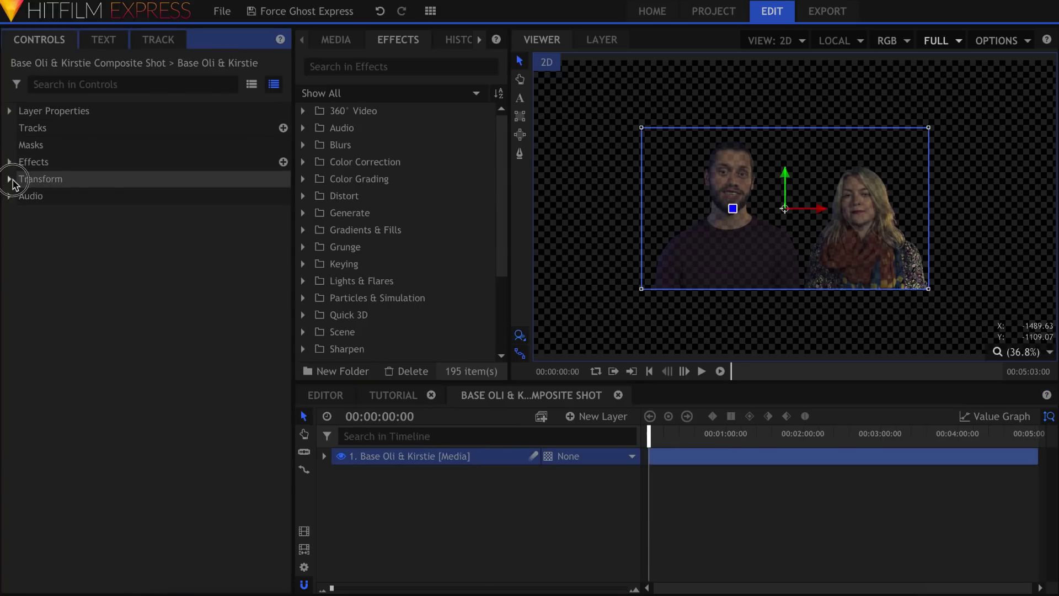
pyautogui.click(9, 178)
# Step: Keep the inner layer at 100% opacity, set the composite shot layer to 65%, and add a plane
pyautogui.click(231, 199)
pyautogui.moveTo(231, 198); pyautogui.dragTo(237, 198)
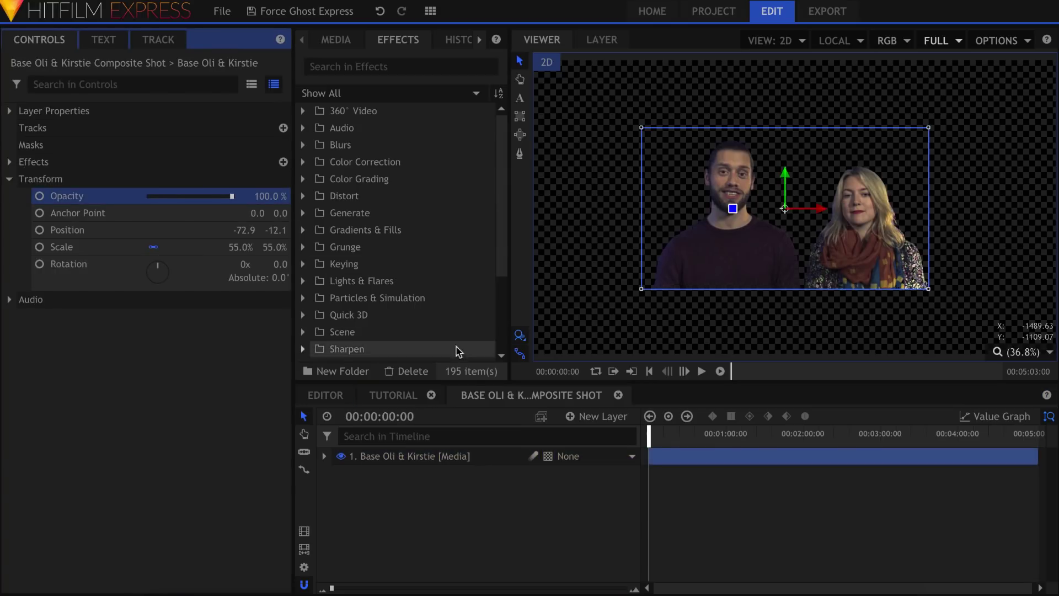
pyautogui.click(618, 395)
pyautogui.click(530, 454)
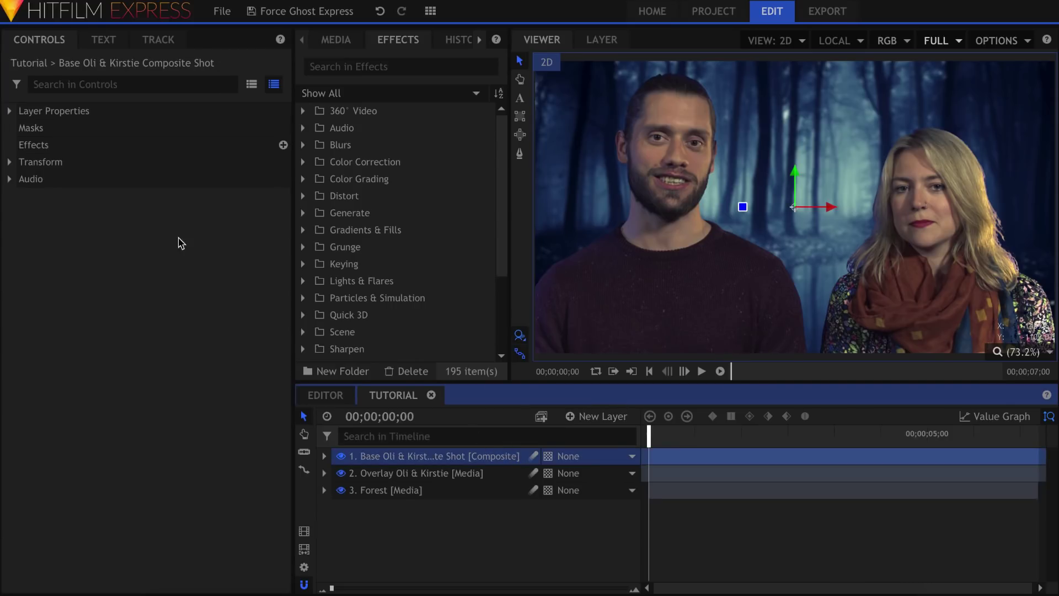
pyautogui.click(10, 161)
pyautogui.click(274, 179)
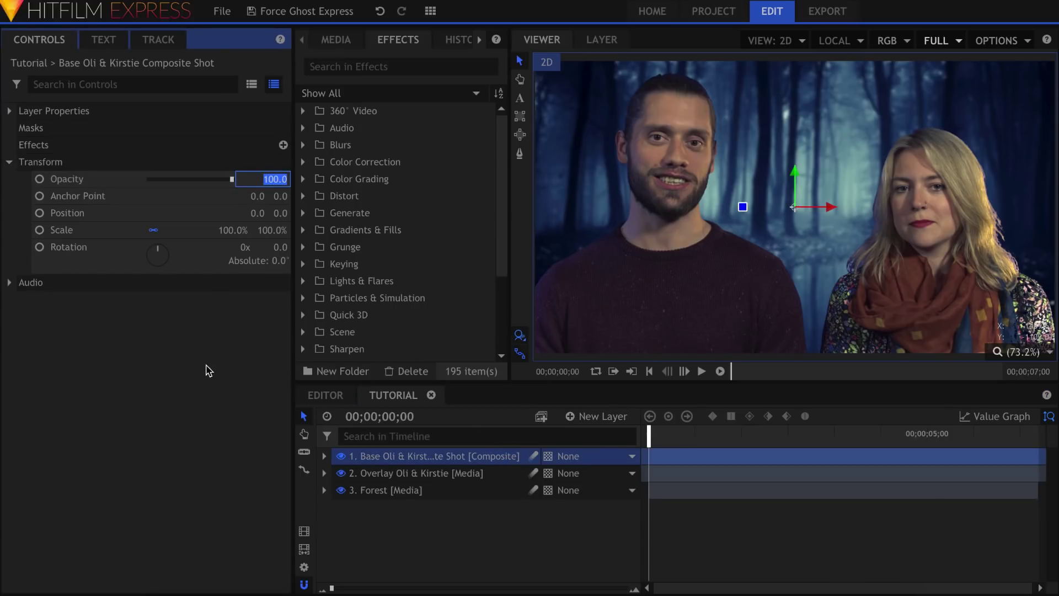
pyautogui.write('65')
pyautogui.press('Return')
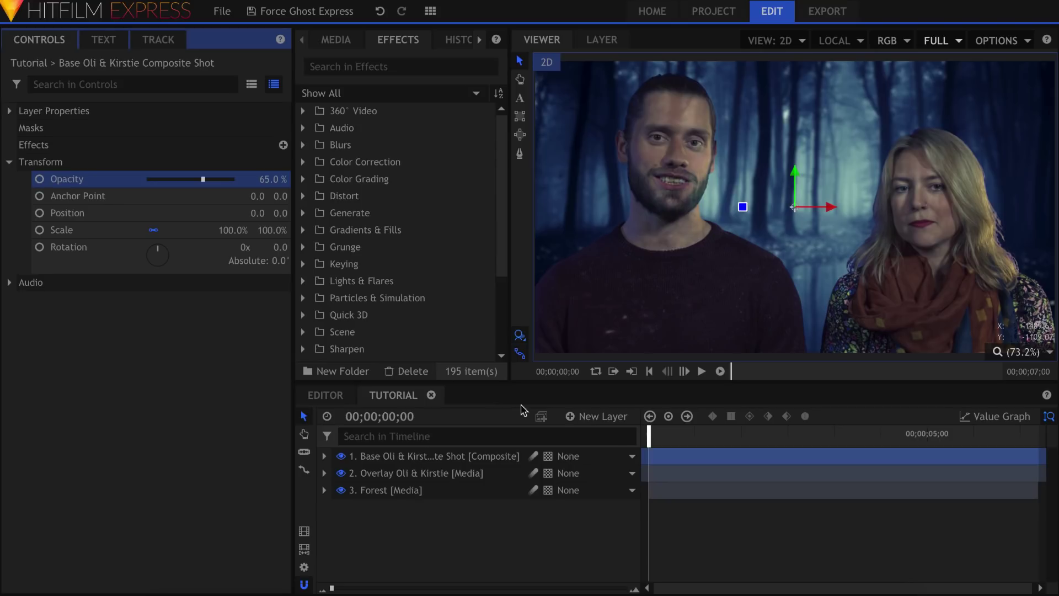
pyautogui.click(600, 420)
pyautogui.click(604, 435)
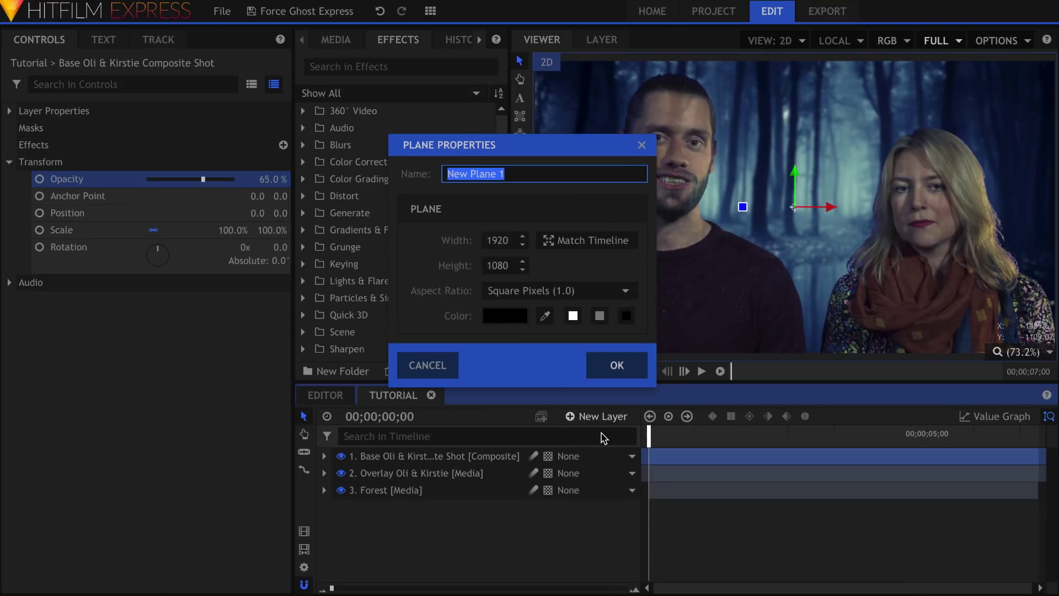
# Step: Create the new plane and name it 'Glow'
pyautogui.press('Return')
pyautogui.press('F2')
pyautogui.write('Glow')
pyautogui.press('Return')
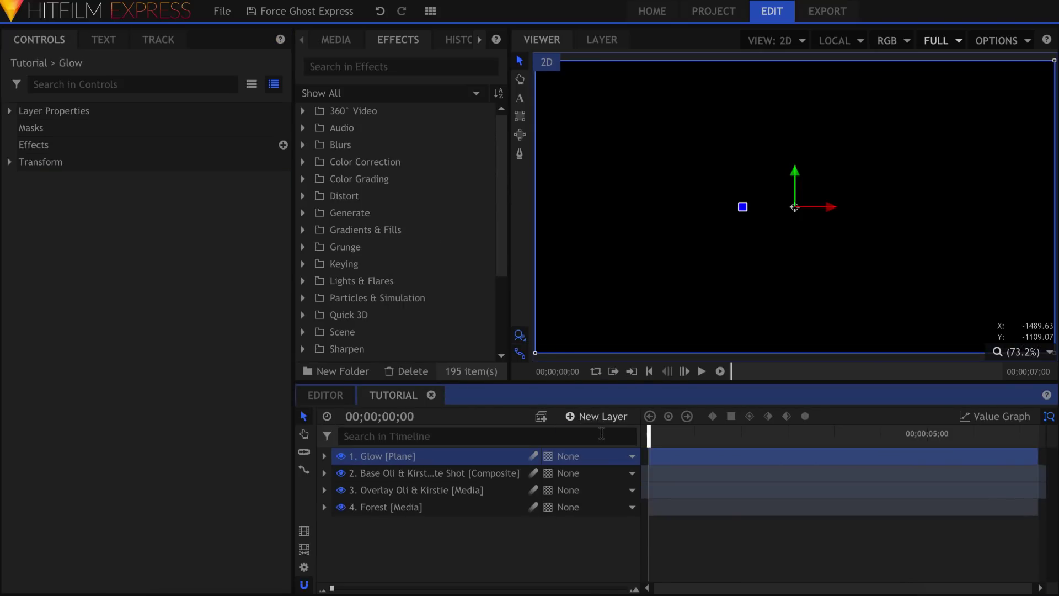
# Step: Apply Lightsword (Glow Only) to Glow, sourced from '2. Base Oli & Kirstie Composite Shot'
pyautogui.click(444, 67)
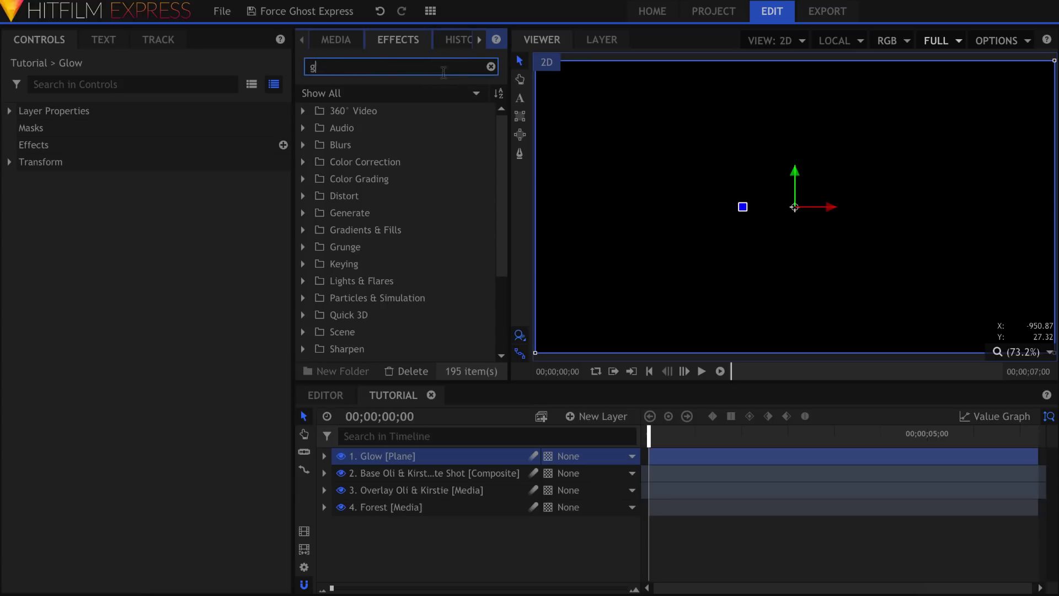
pyautogui.write('glow')
pyautogui.moveTo(433, 132); pyautogui.dragTo(443, 466)
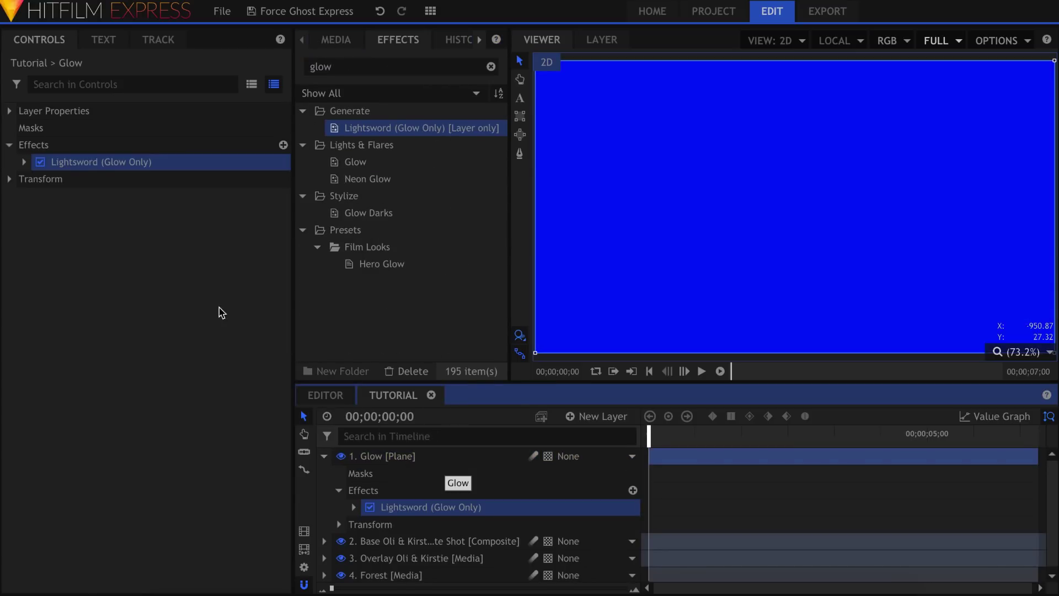
pyautogui.click(24, 163)
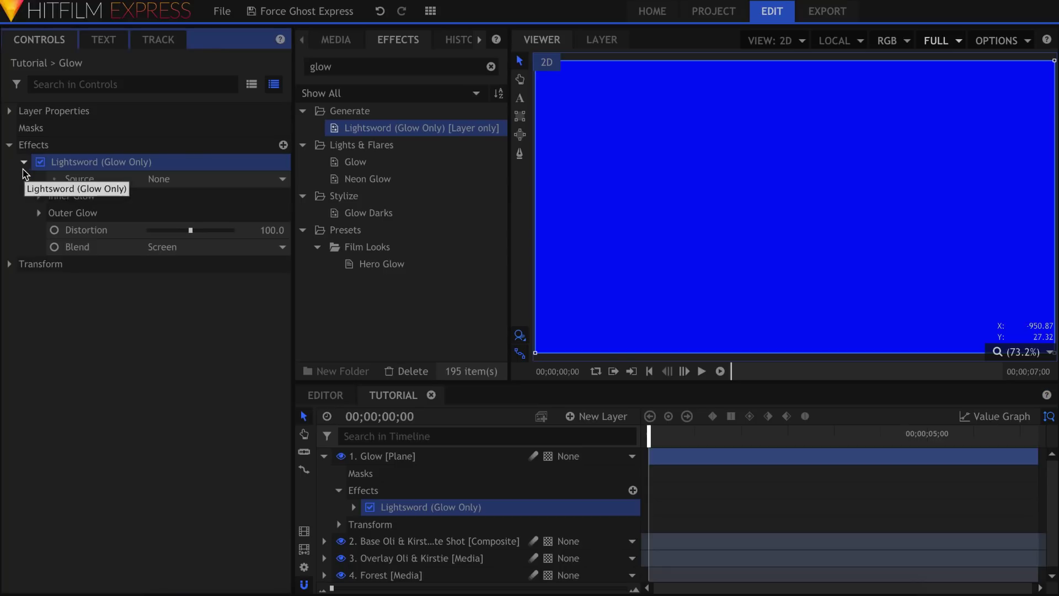
pyautogui.click(223, 179)
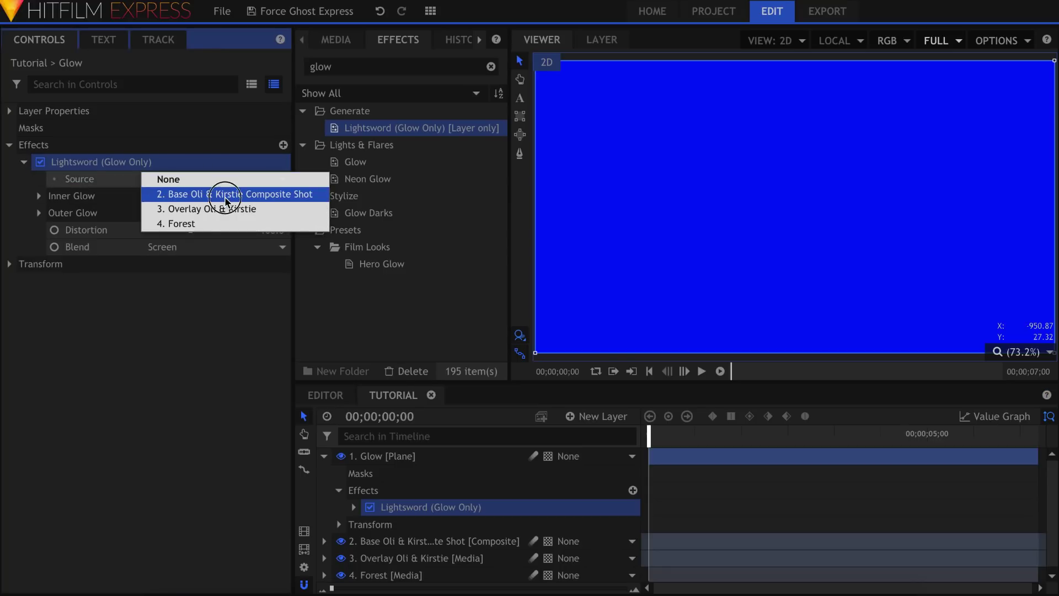
pyautogui.click(227, 195)
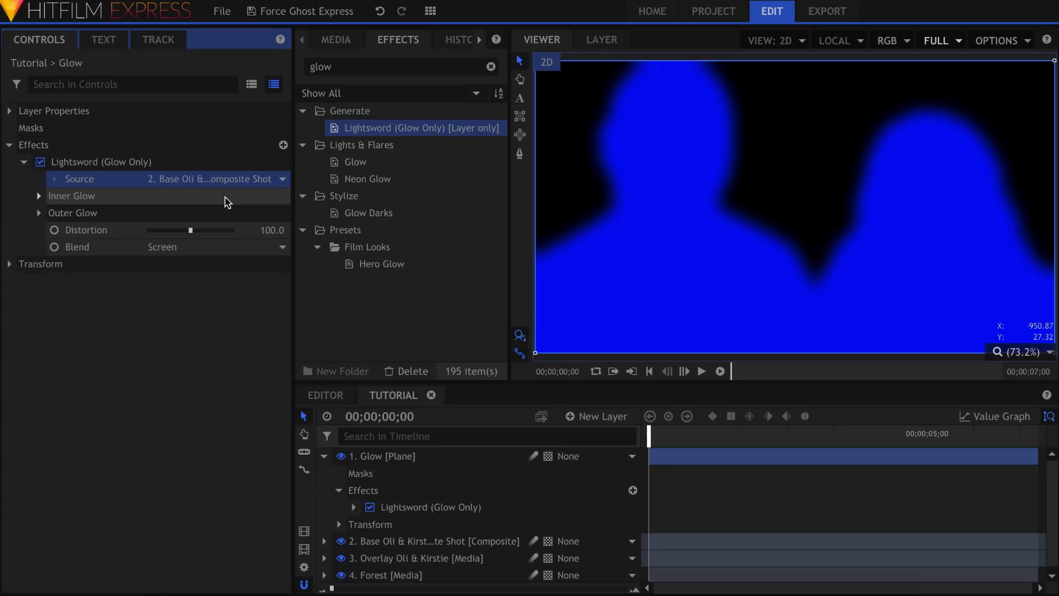
pyautogui.click(226, 178)
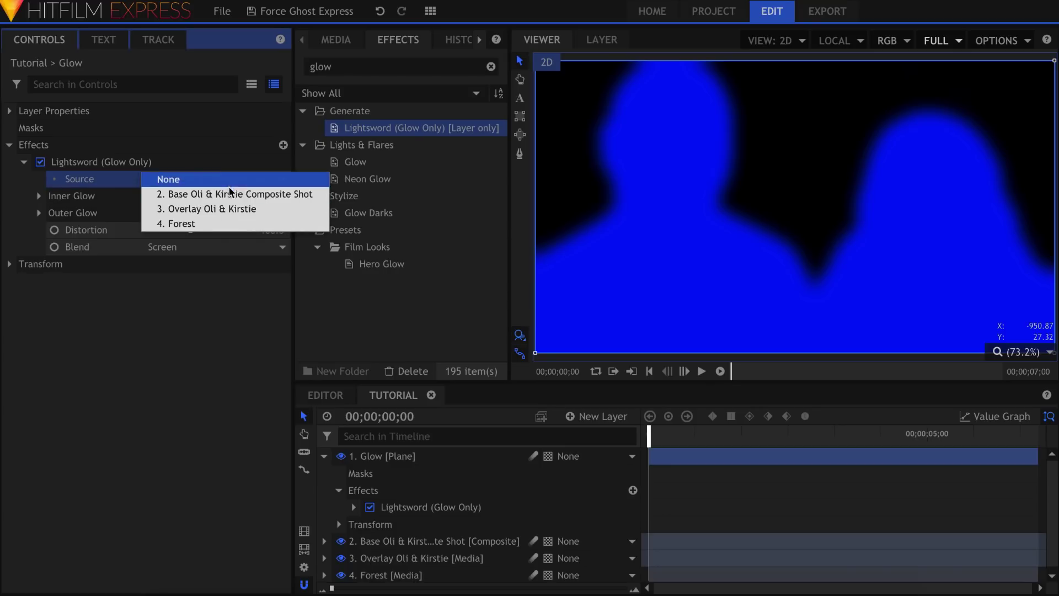
pyautogui.click(232, 208)
pyautogui.click(259, 179)
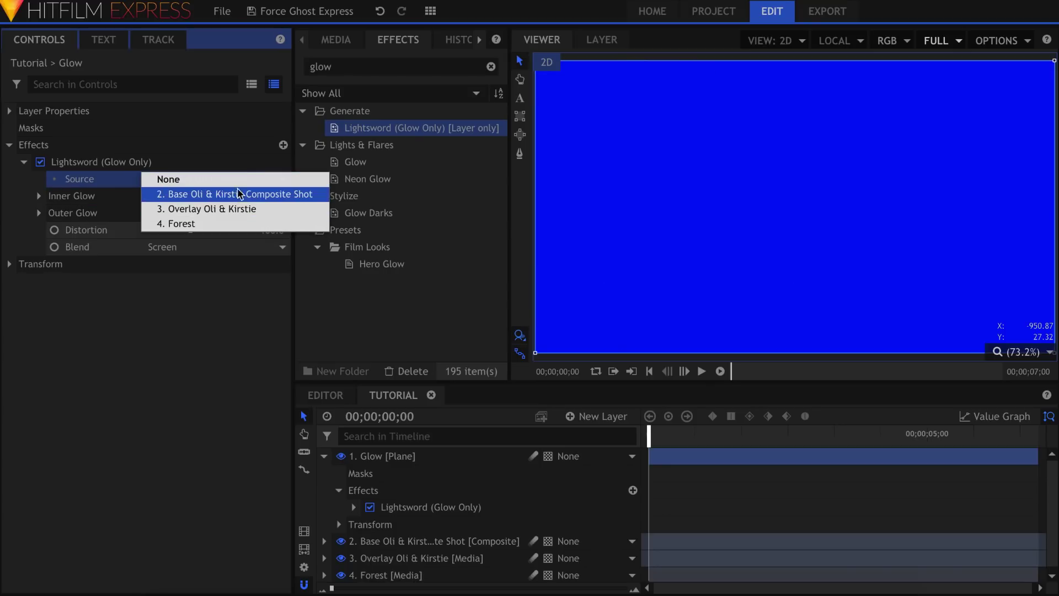
pyautogui.click(238, 194)
# Step: Set the Glow plane layer's blend mode to Add over the forest footage
pyautogui.rightClick(440, 456)
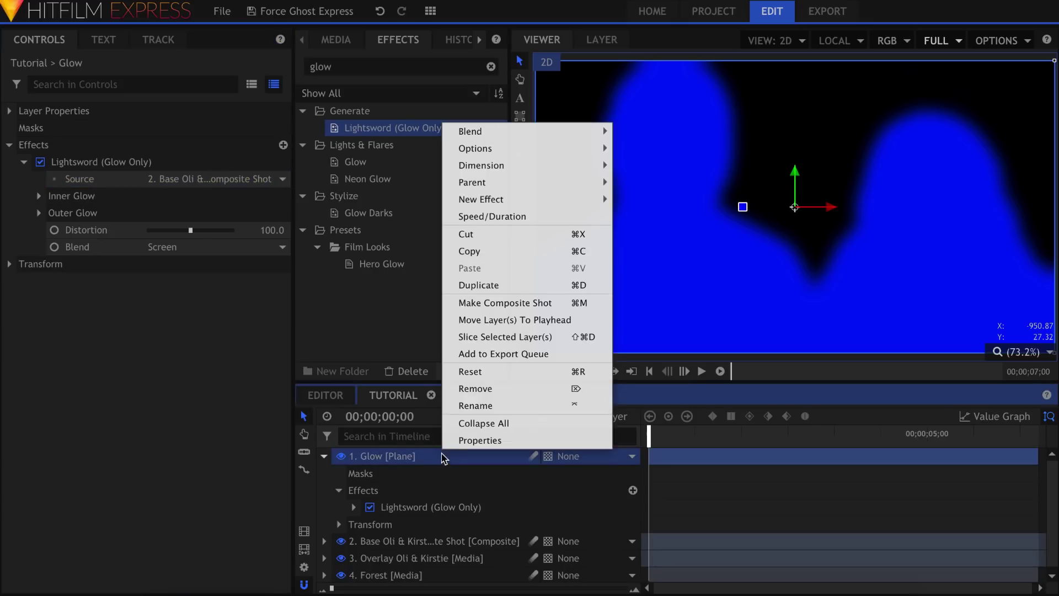
pyautogui.moveTo(560, 130)
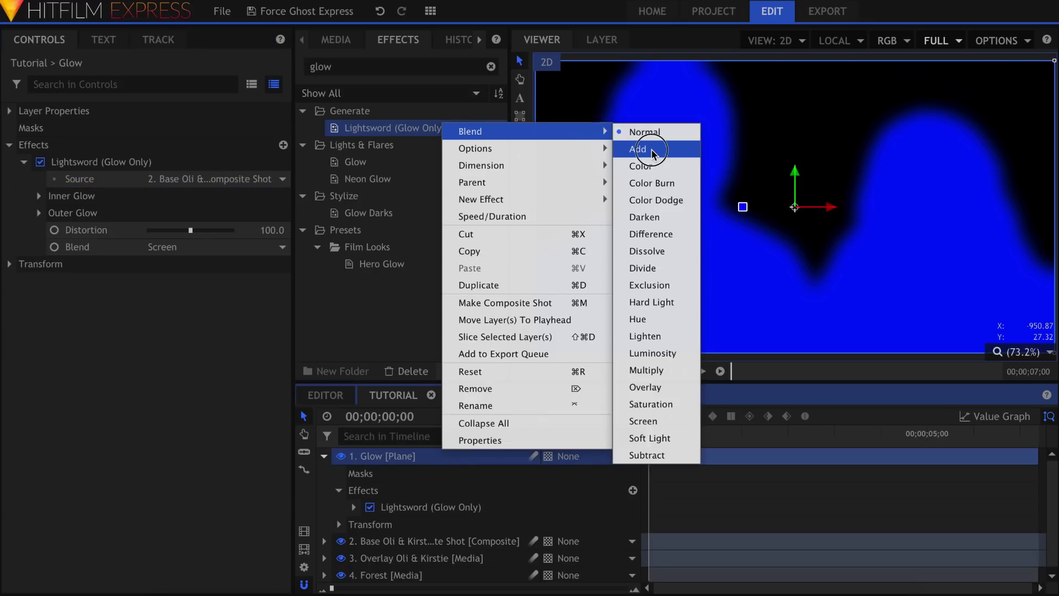
pyautogui.click(654, 148)
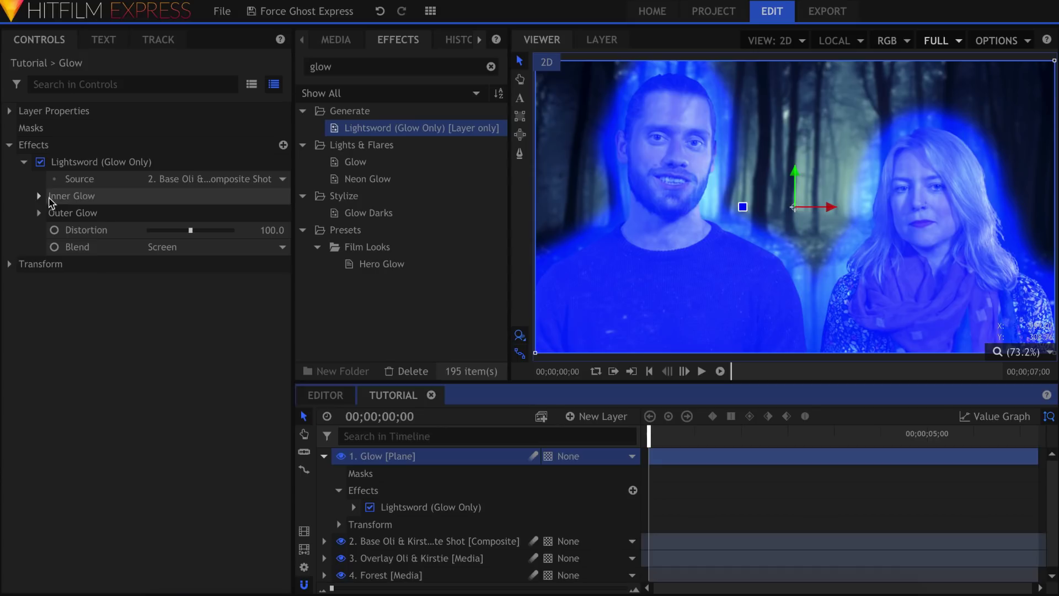
# Step: Give the inner glow a 25 px width and a near-white 216/239/248 colour
pyautogui.click(39, 196)
pyautogui.moveTo(167, 215); pyautogui.dragTo(154, 216)
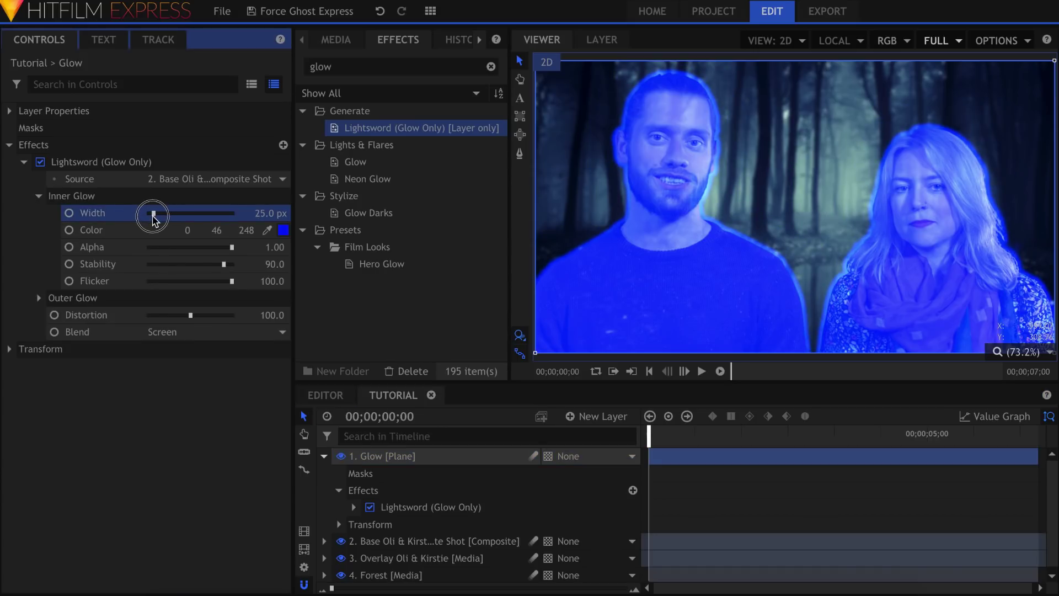
pyautogui.click(283, 231)
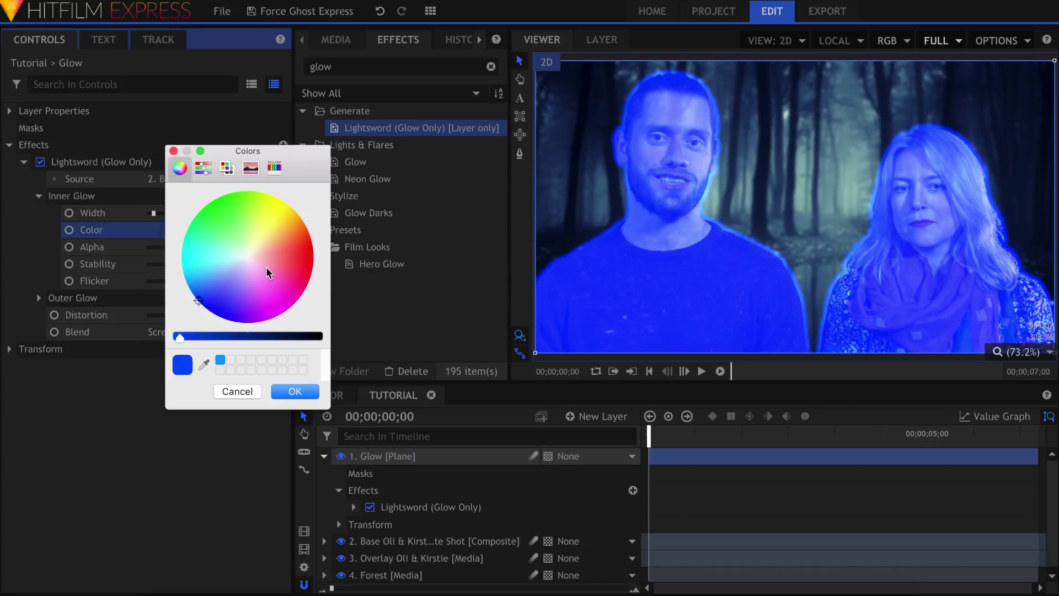
pyautogui.click(243, 259)
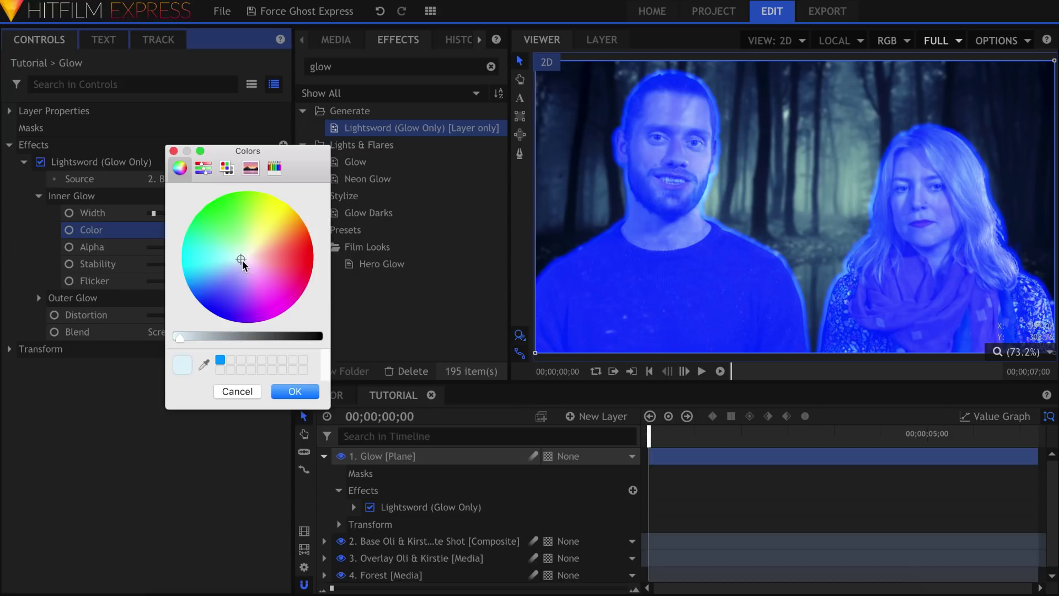
pyautogui.press('Return')
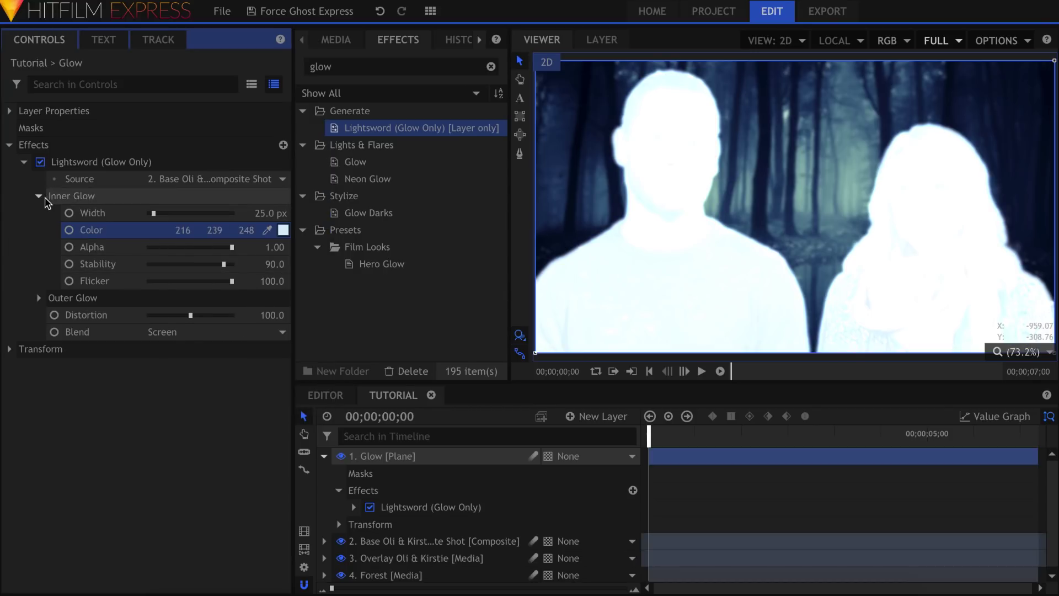
pyautogui.click(39, 196)
# Step: Raise the outer glow's alpha to 0.54 and make it blue 11/99/248
pyautogui.click(39, 213)
pyautogui.moveTo(174, 270); pyautogui.dragTo(189, 303)
pyautogui.click(283, 247)
pyautogui.press('Return')
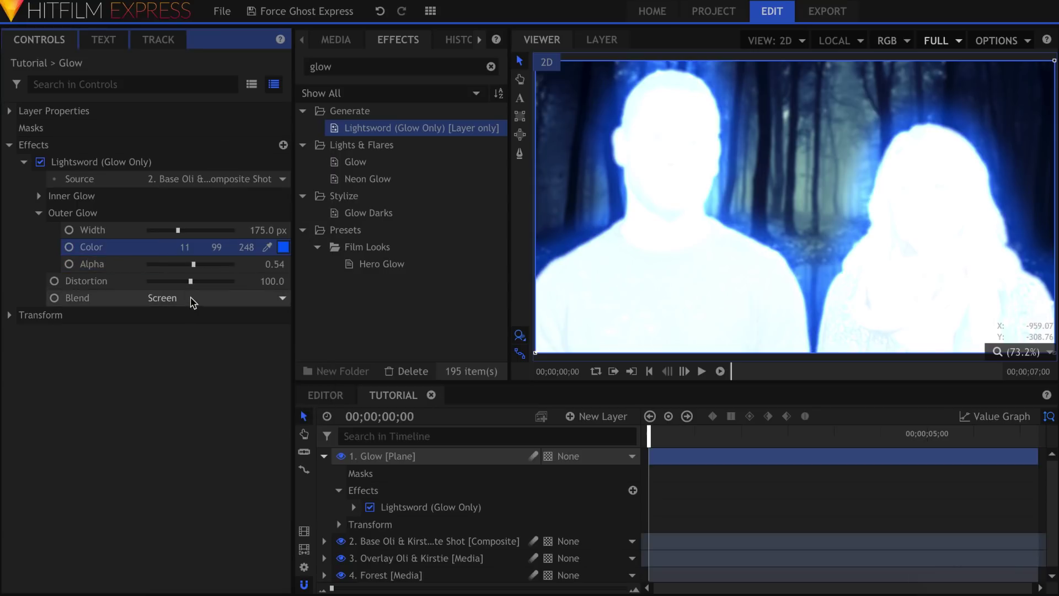
# Step: Add Set Matte to the Glow plane, with Base composite as source and Subtract blending
pyautogui.doubleClick(358, 68)
pyautogui.write('set')
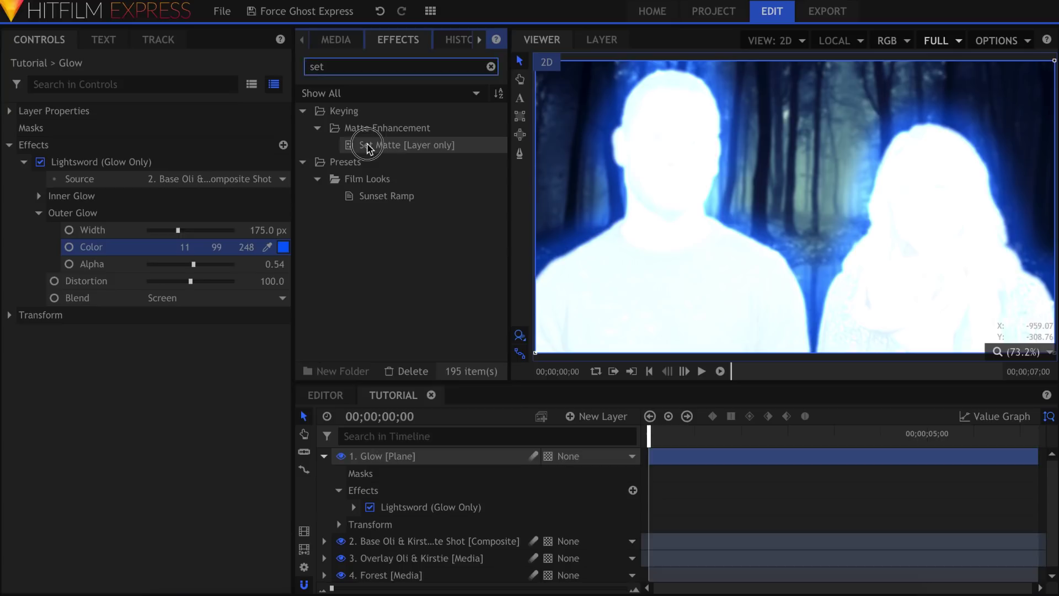
pyautogui.moveTo(367, 148); pyautogui.dragTo(133, 259)
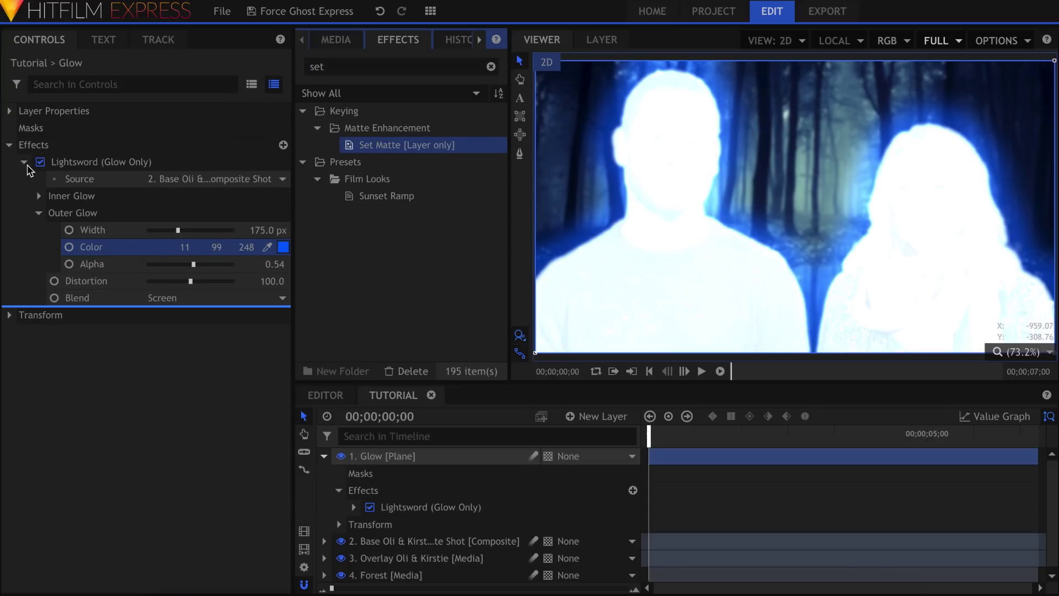
pyautogui.moveTo(27, 165); pyautogui.dragTo(25, 181)
pyautogui.click(24, 179)
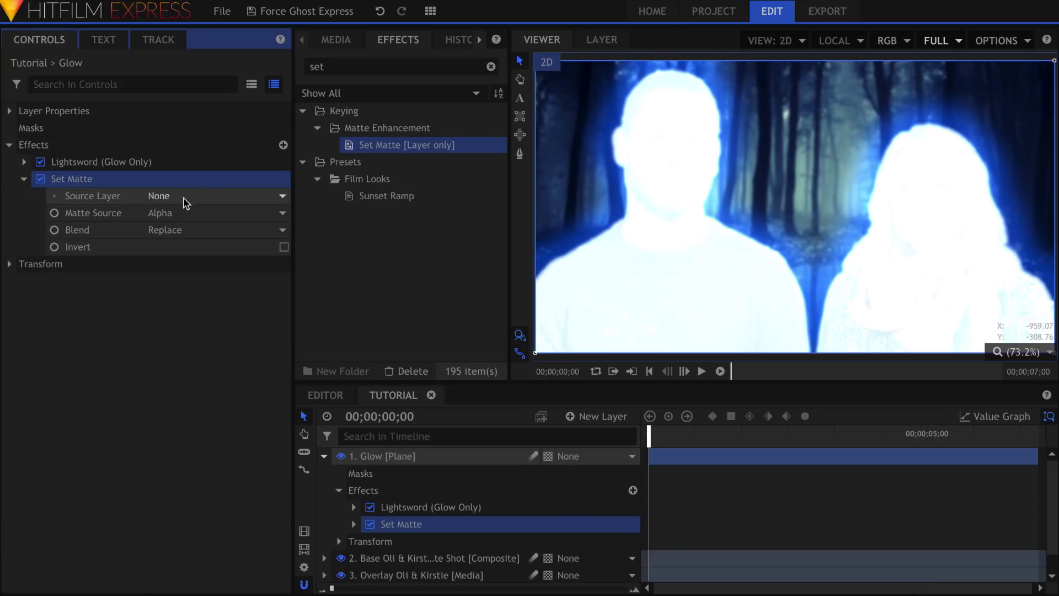
pyautogui.click(216, 197)
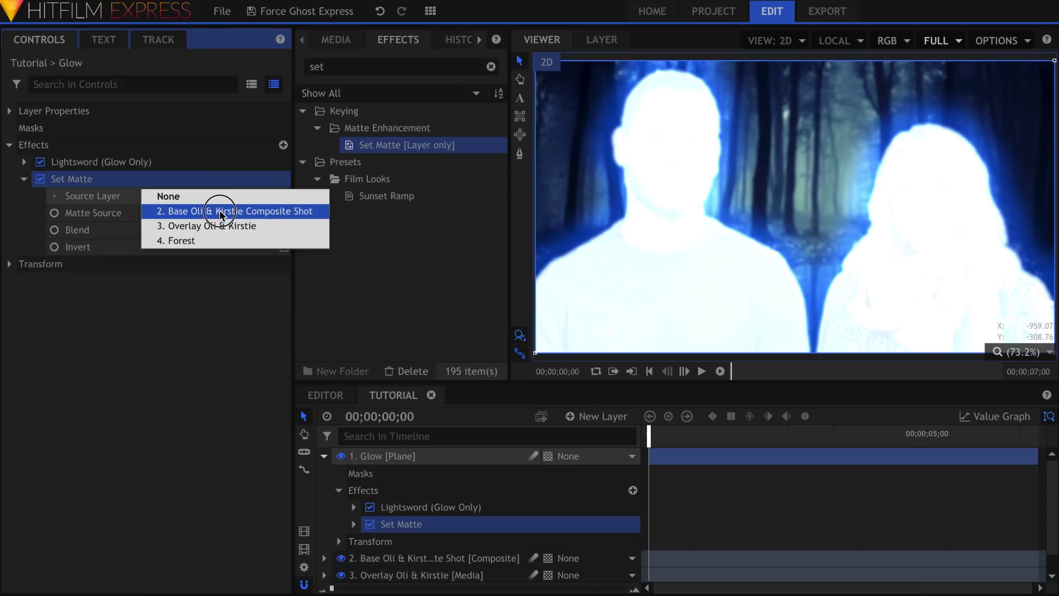
pyautogui.click(221, 213)
pyautogui.click(201, 229)
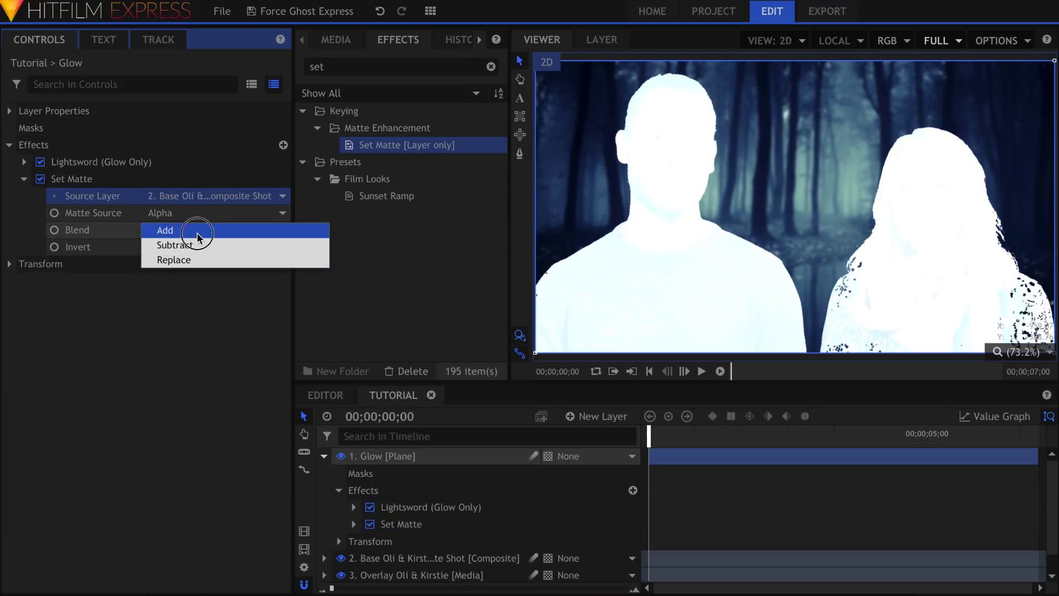
pyautogui.click(199, 245)
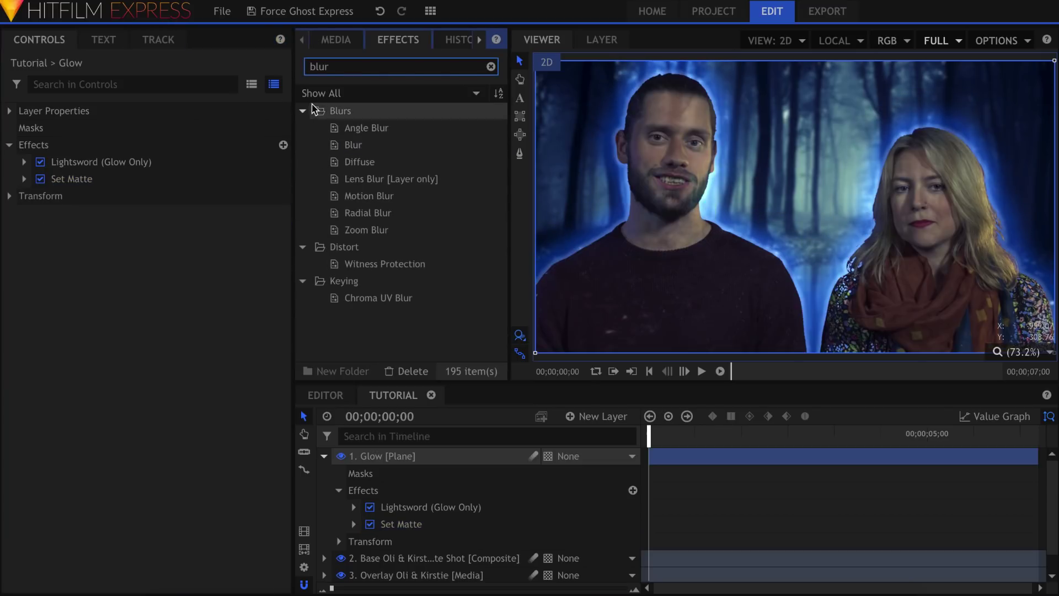
# Step: Add a Blur effect to the Glow plane with a 20 px radius
pyautogui.moveTo(353, 145); pyautogui.dragTo(106, 177)
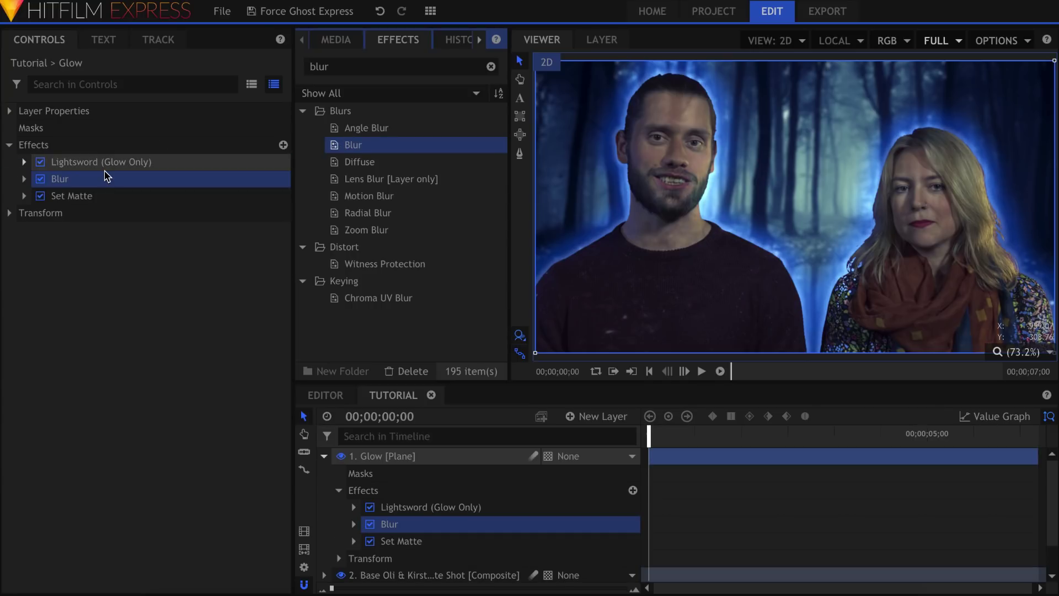
pyautogui.click(24, 179)
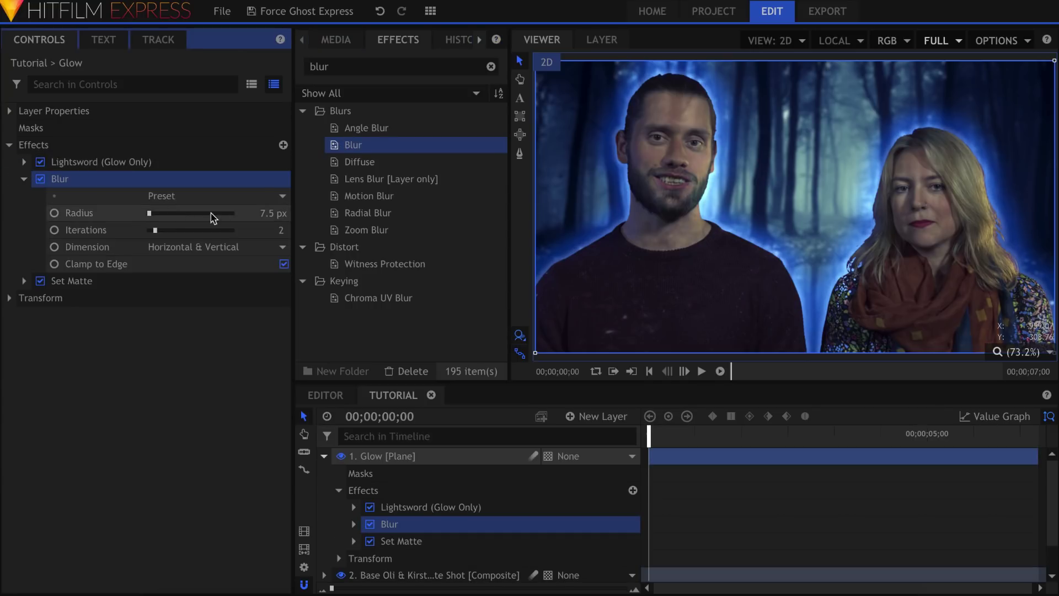
pyautogui.press('Return')
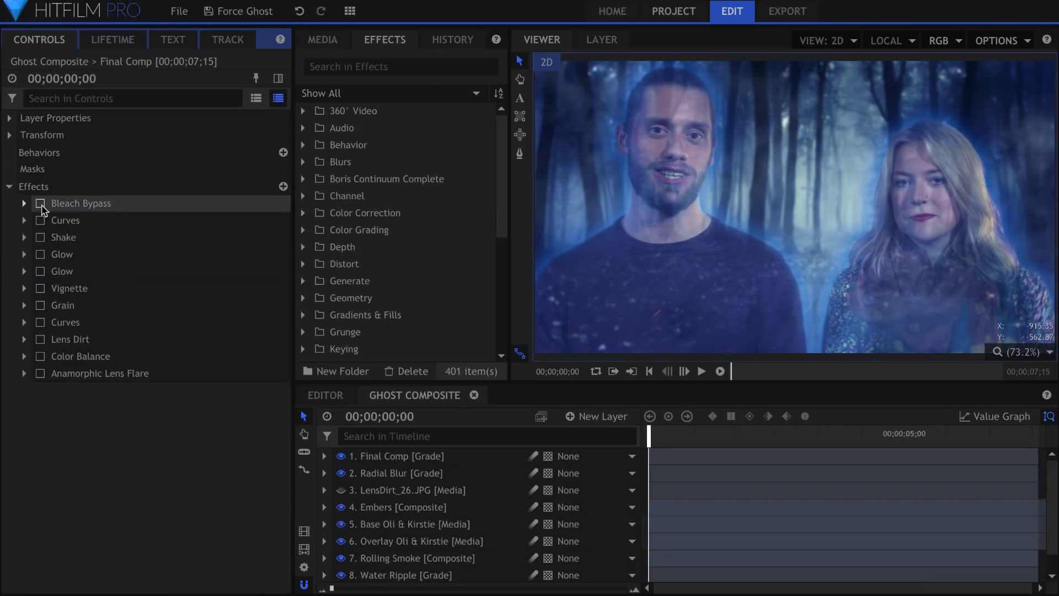
# Step: Enable Bleach Bypass, both Curves, Shake, Glow, Vignette, Lens Dirt and Color Balance in the Final Comp grade
pyautogui.click(40, 203)
pyautogui.click(40, 221)
pyautogui.click(40, 237)
pyautogui.click(41, 254)
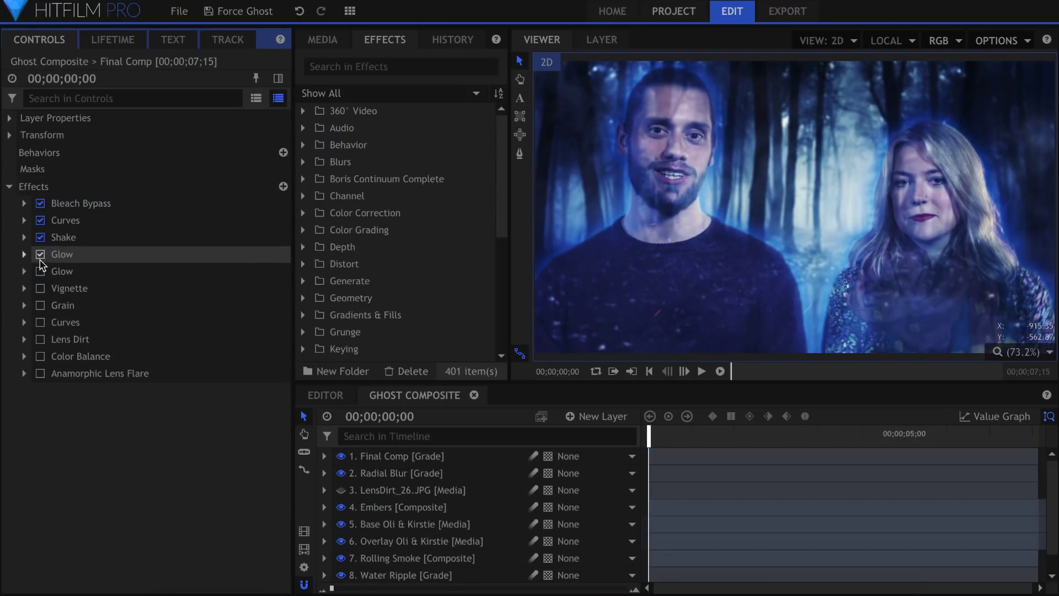
pyautogui.click(40, 289)
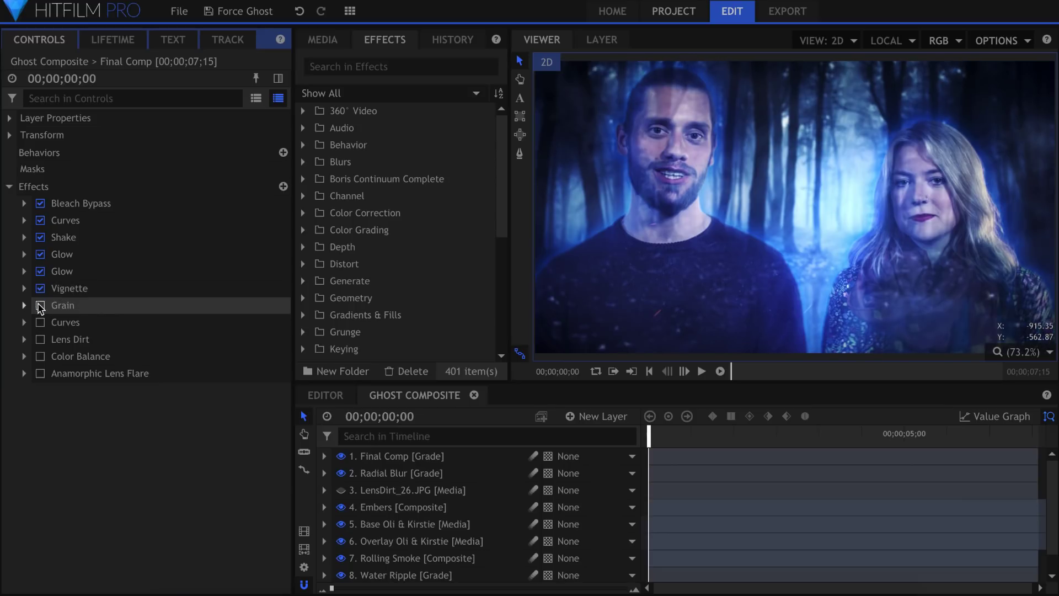
pyautogui.click(40, 322)
pyautogui.click(40, 339)
pyautogui.click(40, 356)
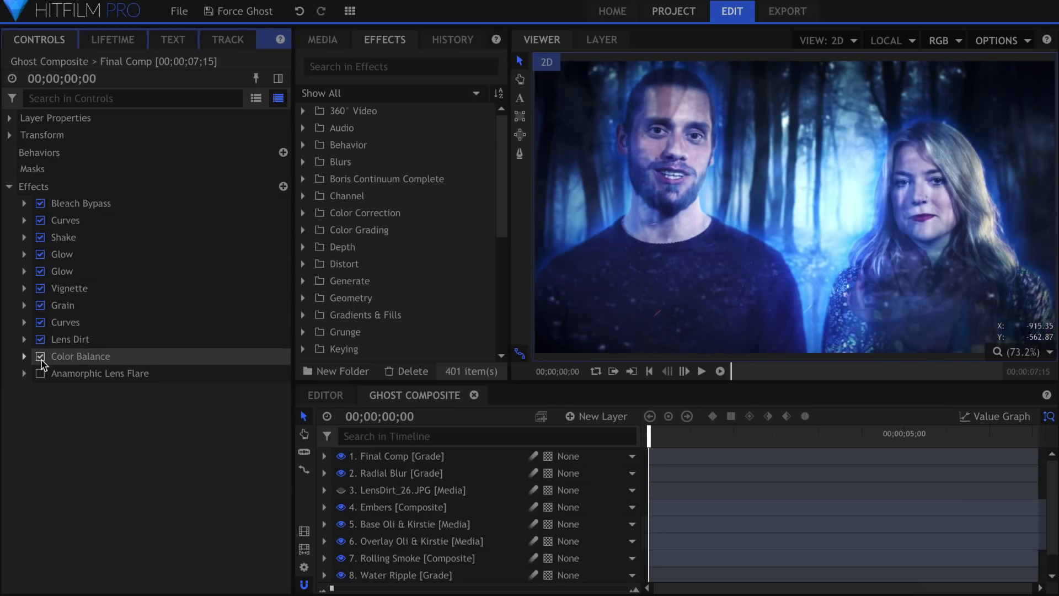